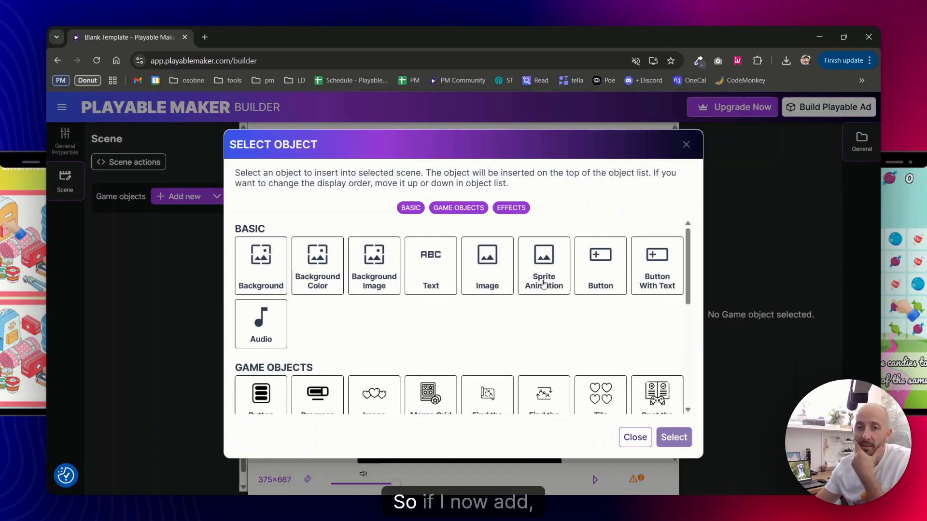
Insert a Sprite Animation object and move it to about X 0.058, Y 0.112 in the scene.
double_click(553, 283)
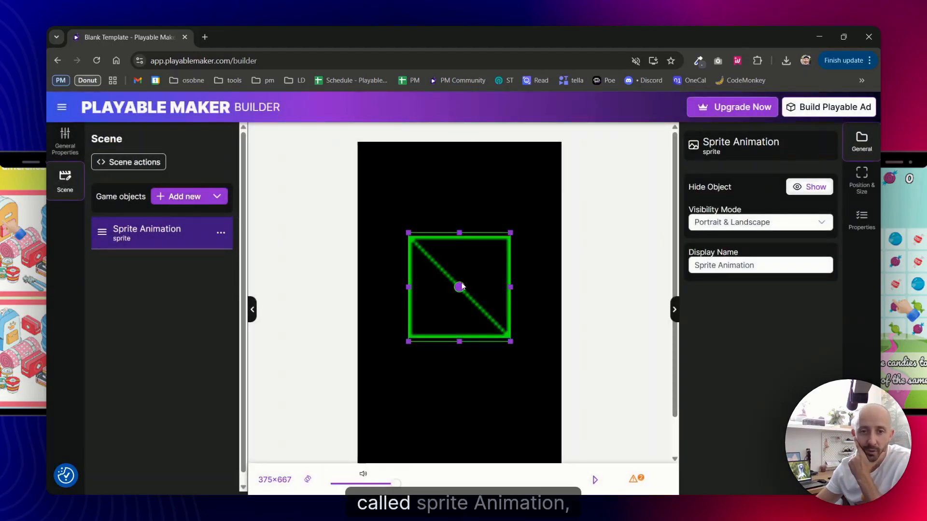
drag(459, 287, 421, 237)
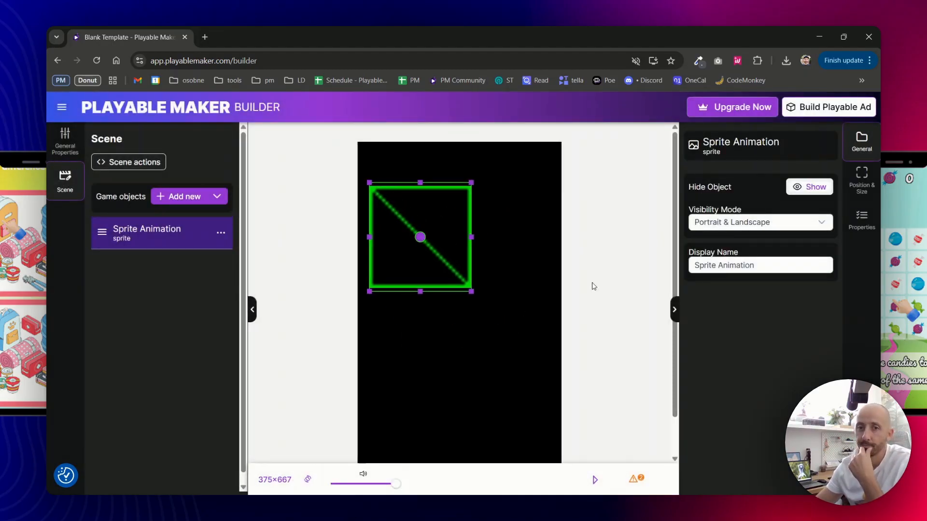
click(861, 179)
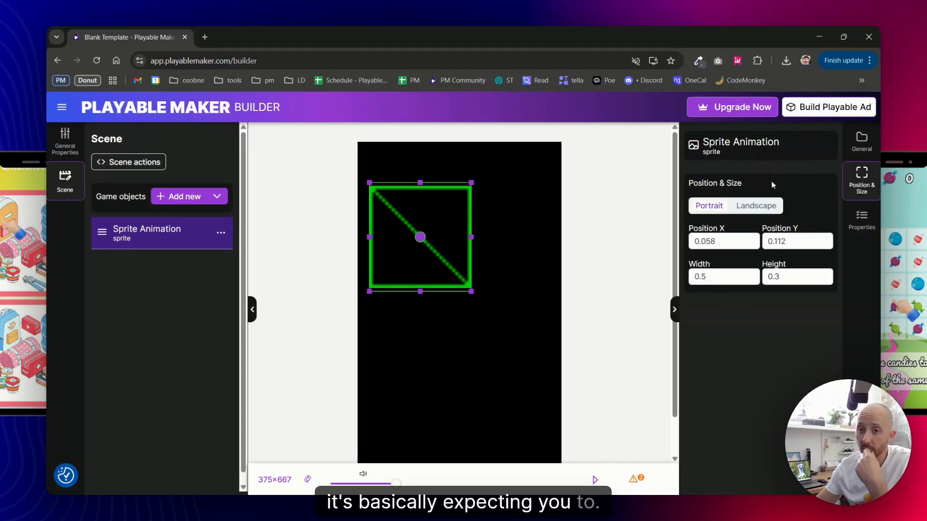
Widen the Sprite Animation object's box to about 0.63 by 0.29.
click(862, 220)
click(863, 140)
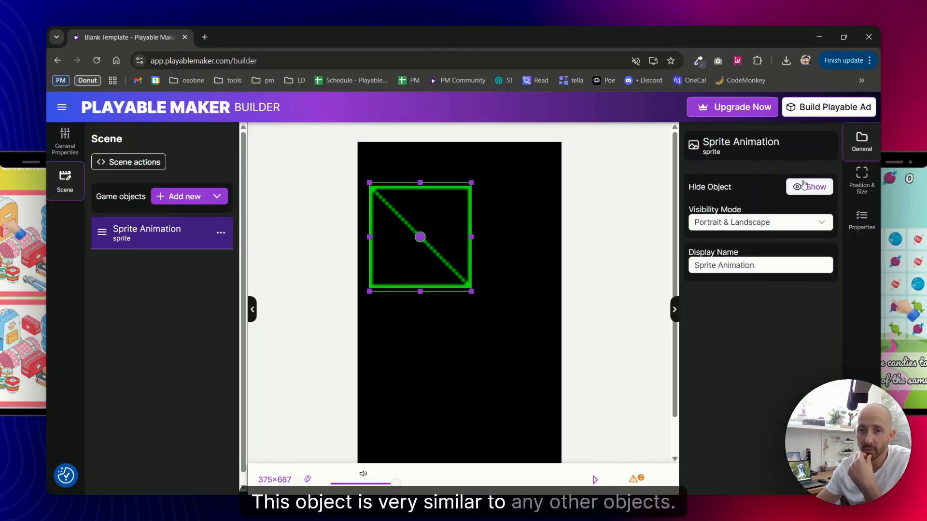
click(861, 180)
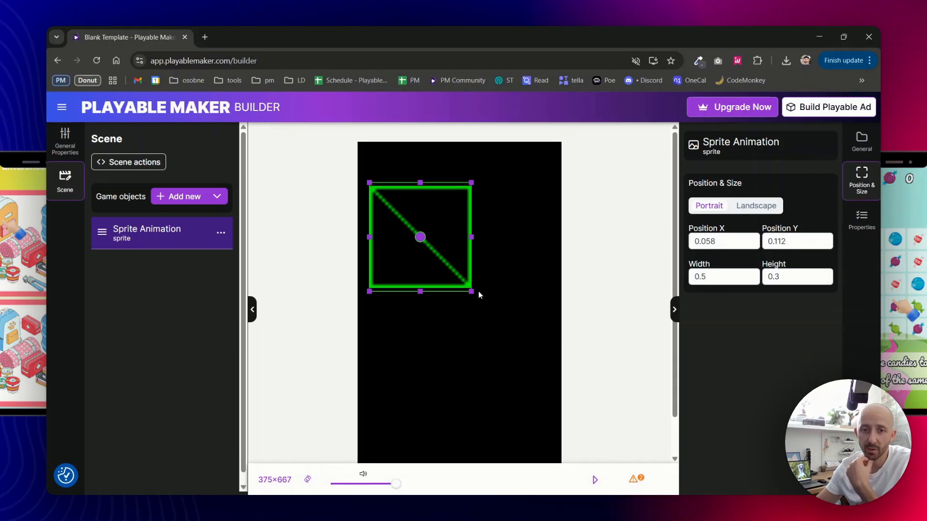
drag(471, 292, 497, 290)
Upload the sprite sheet Shot_2.png and assign it as the Sprite Animation's image.
click(862, 219)
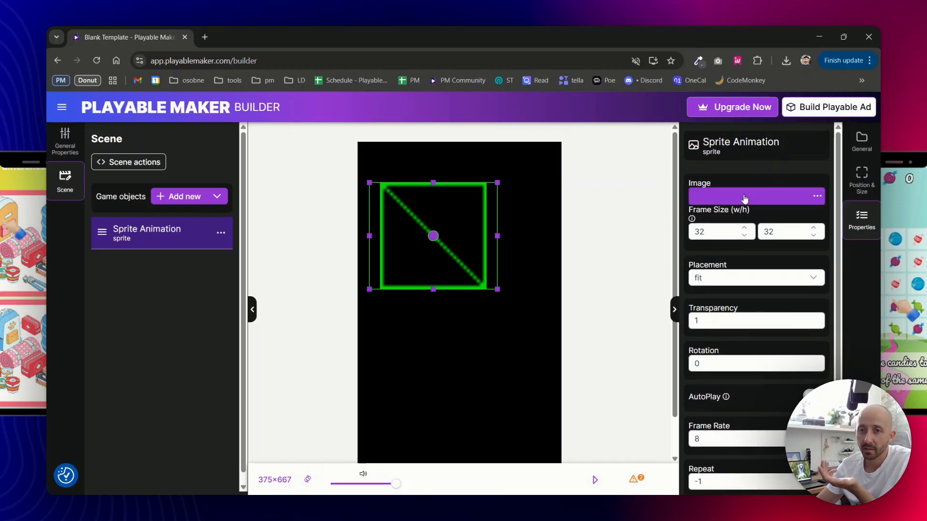
click(725, 196)
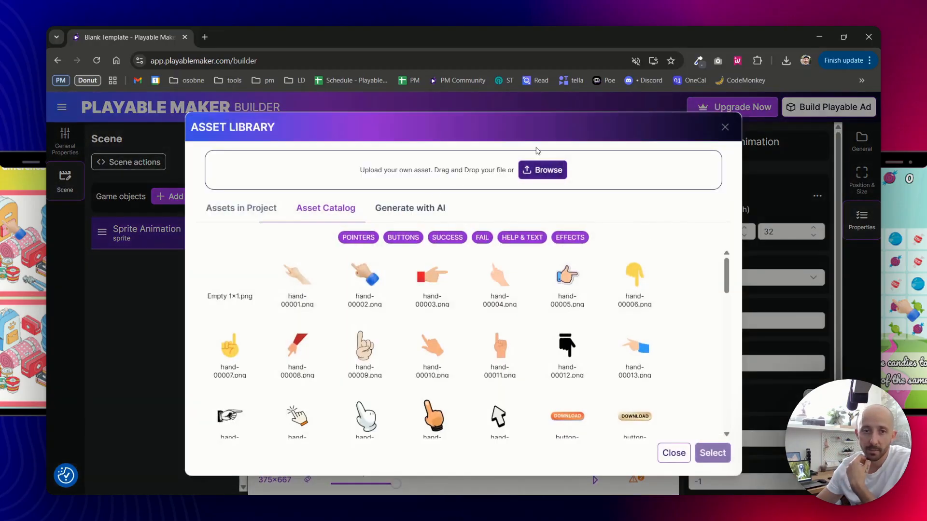
click(543, 170)
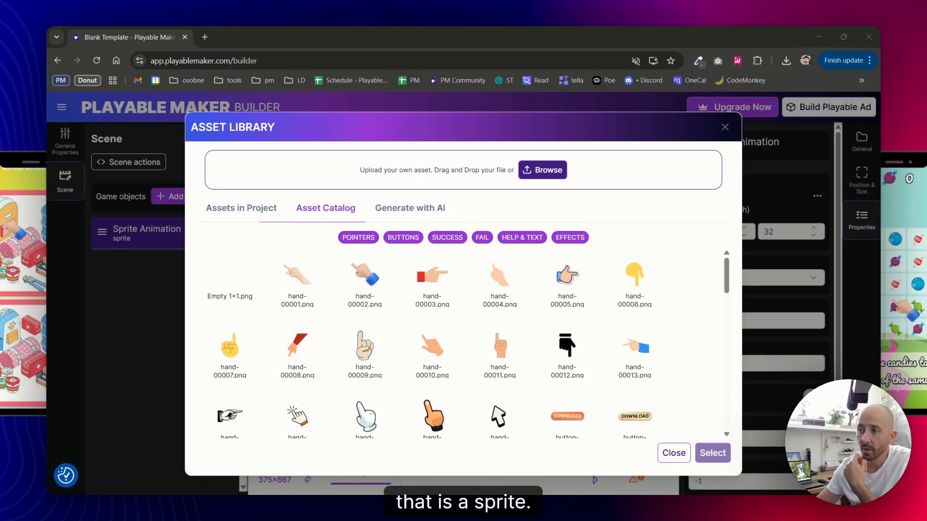
drag(621, 207, 487, 189)
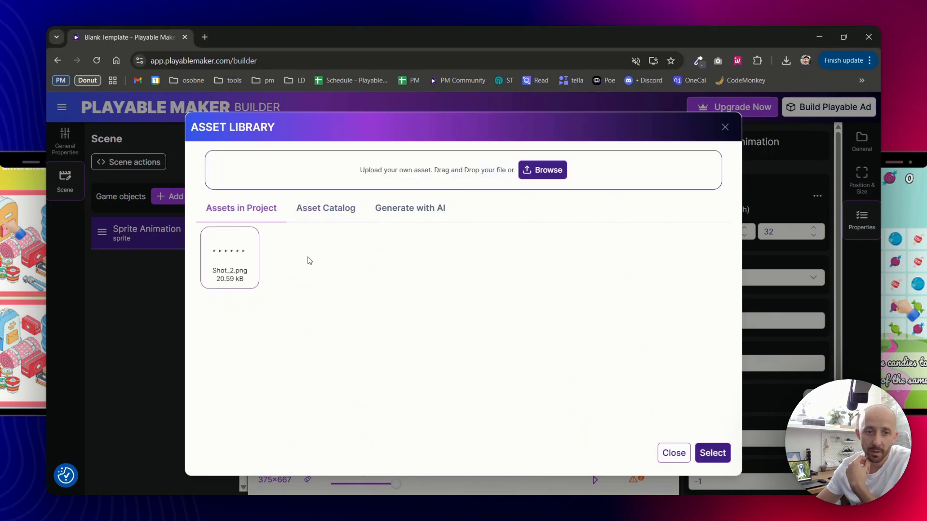
double_click(228, 260)
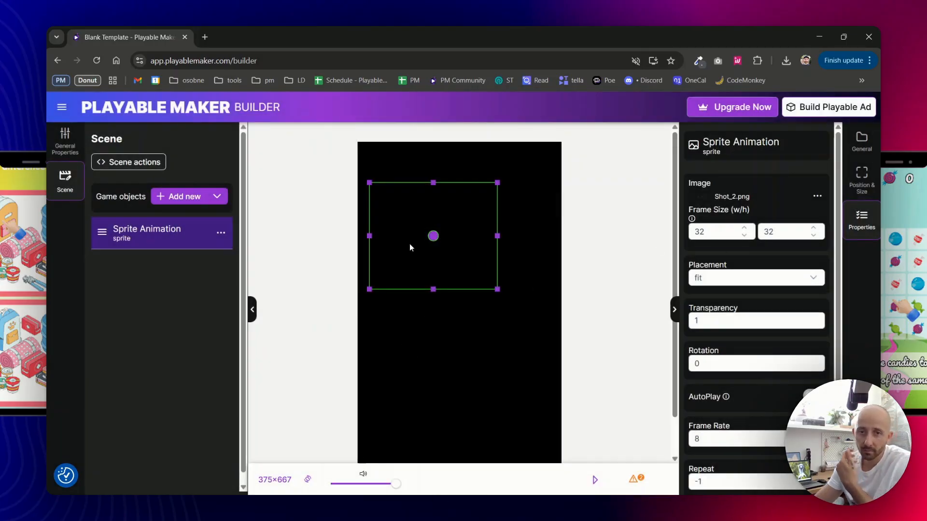
Set the sprite's frame size to 128 wide and 128 high.
scroll(594, 240, down, 1)
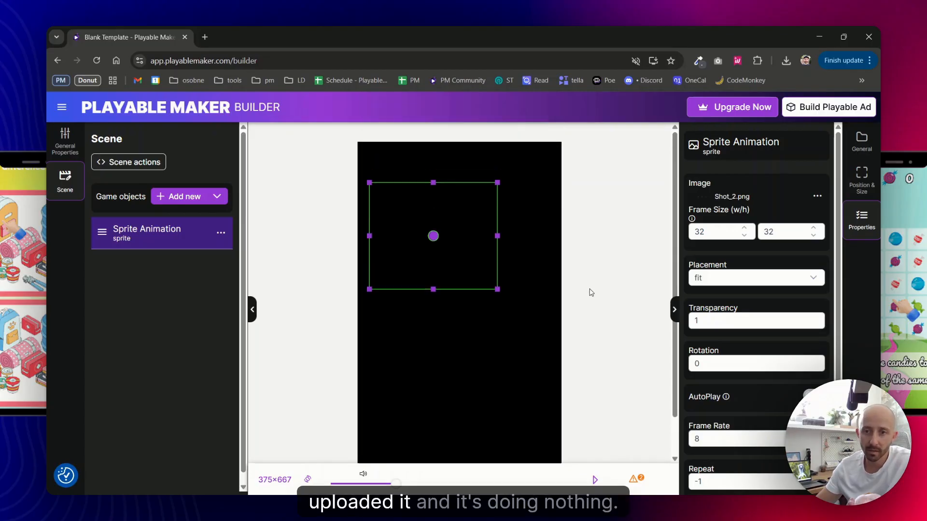
scroll(596, 291, down, 1)
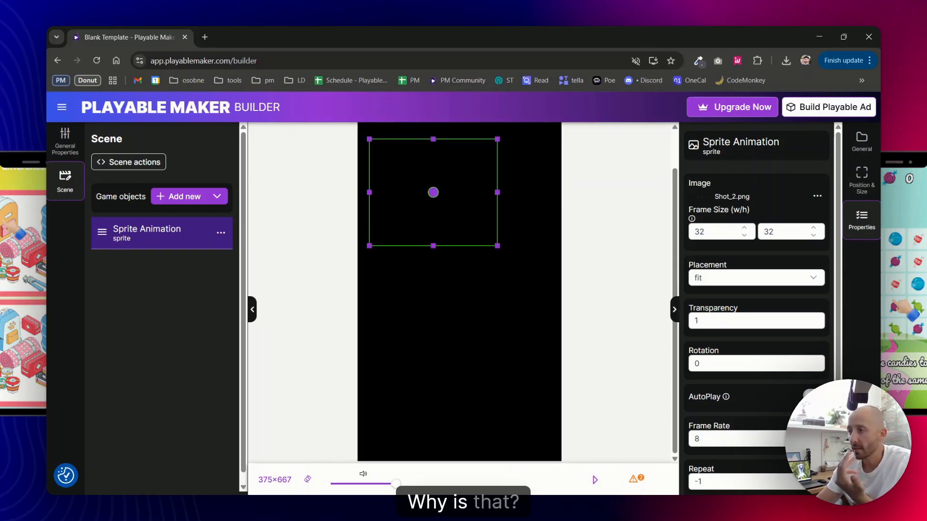
double_click(690, 232)
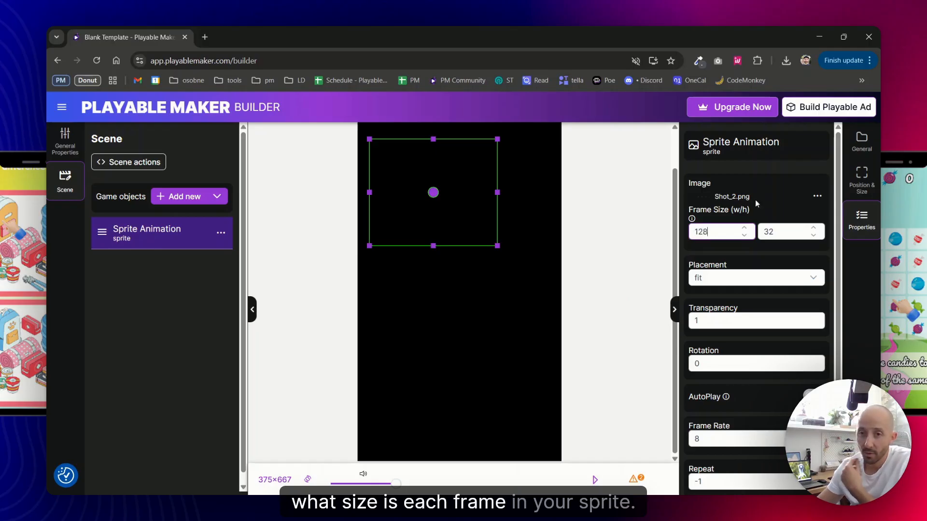
text(128)
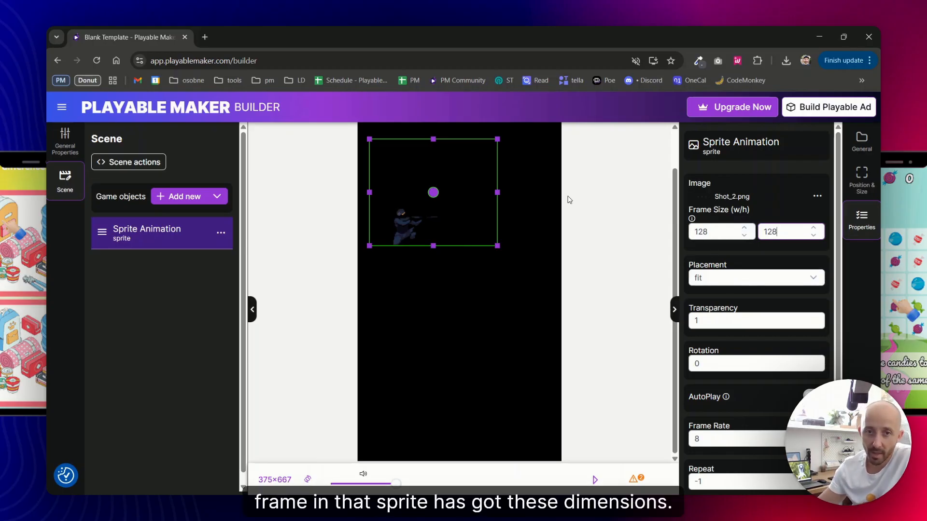
Try the cover placement on the sprite and set it back to fit.
click(733, 282)
click(719, 318)
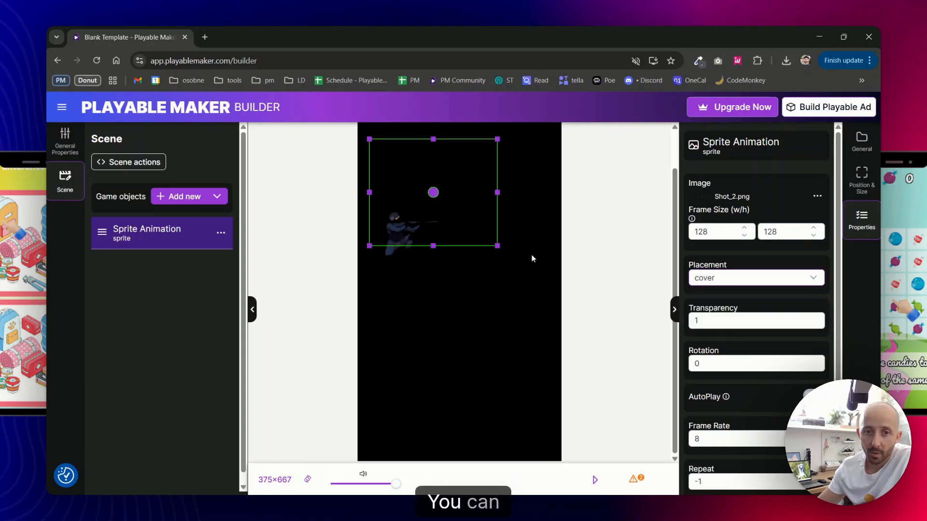
click(733, 278)
click(719, 297)
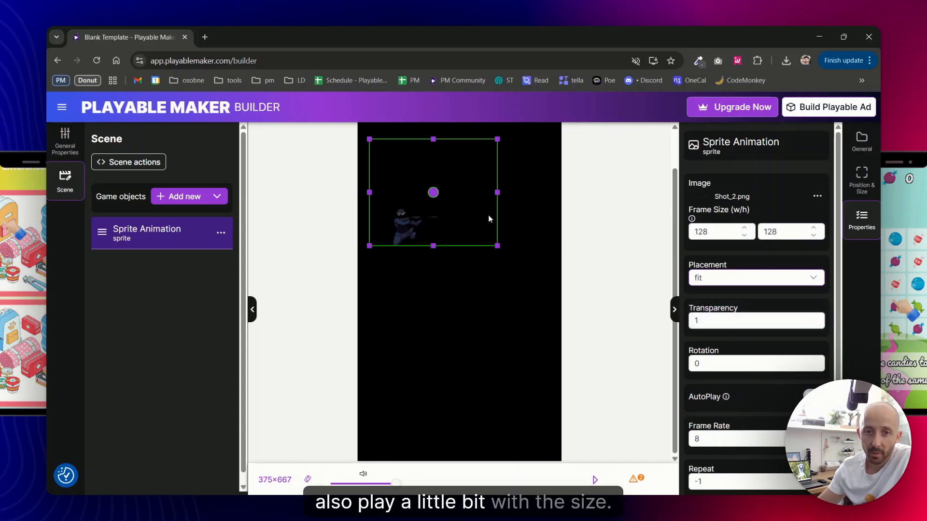
Move the sprite slightly lower and to the right in the scene.
drag(438, 198, 442, 224)
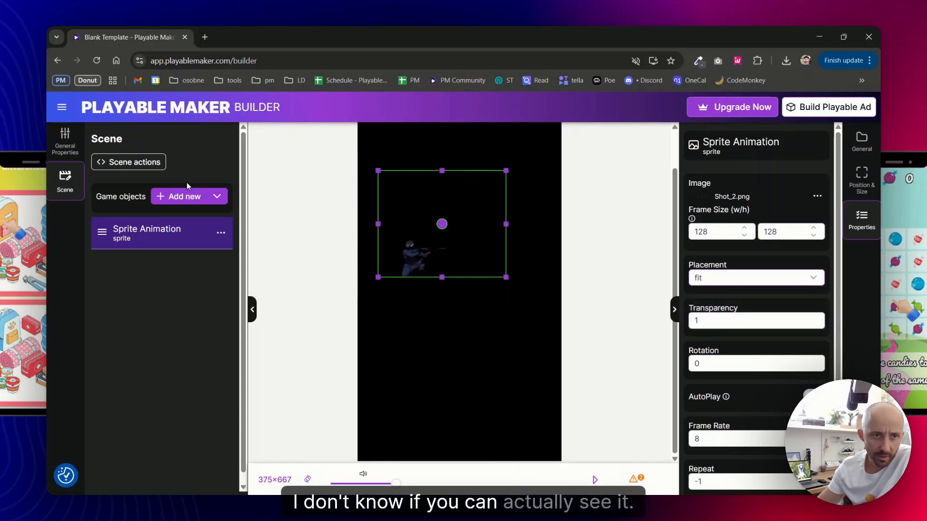
Add a Background object of type color and place it beneath Sprite Animation in the object order.
click(202, 198)
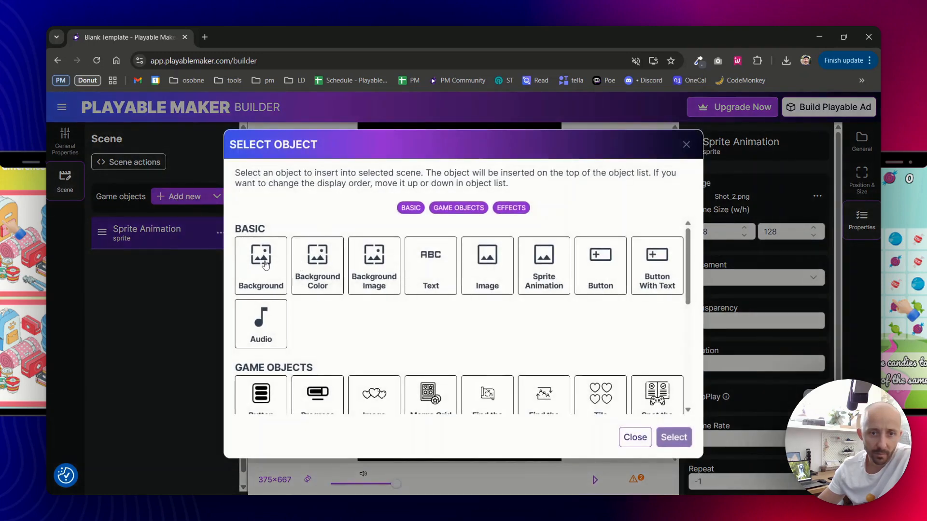
double_click(264, 265)
click(855, 191)
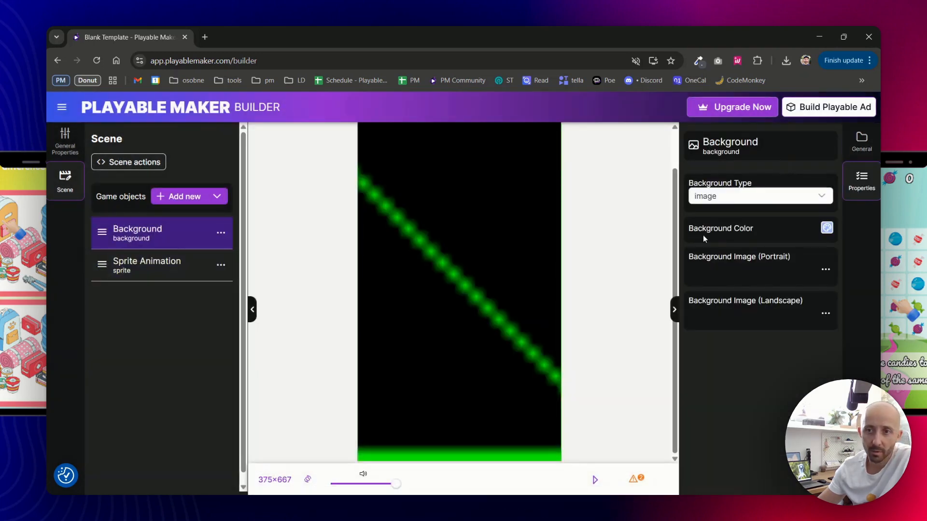
click(722, 203)
click(714, 215)
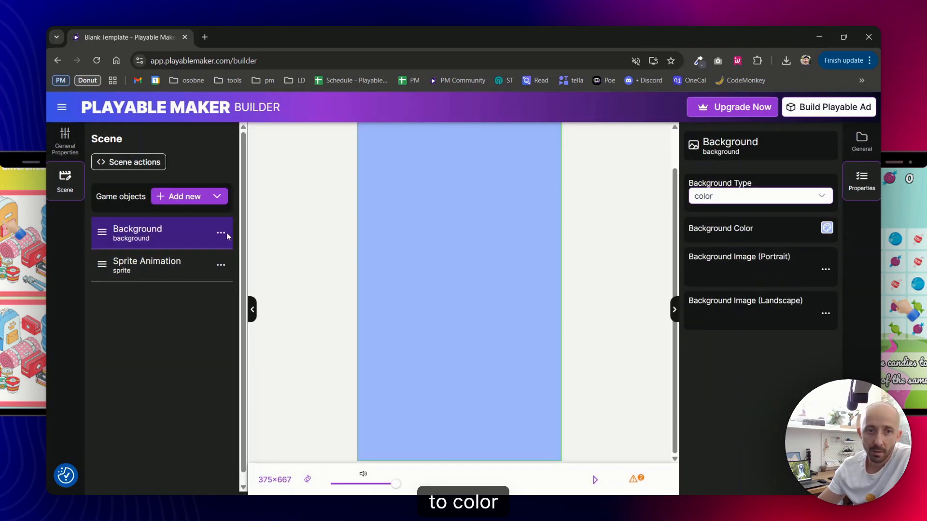
drag(109, 237, 105, 274)
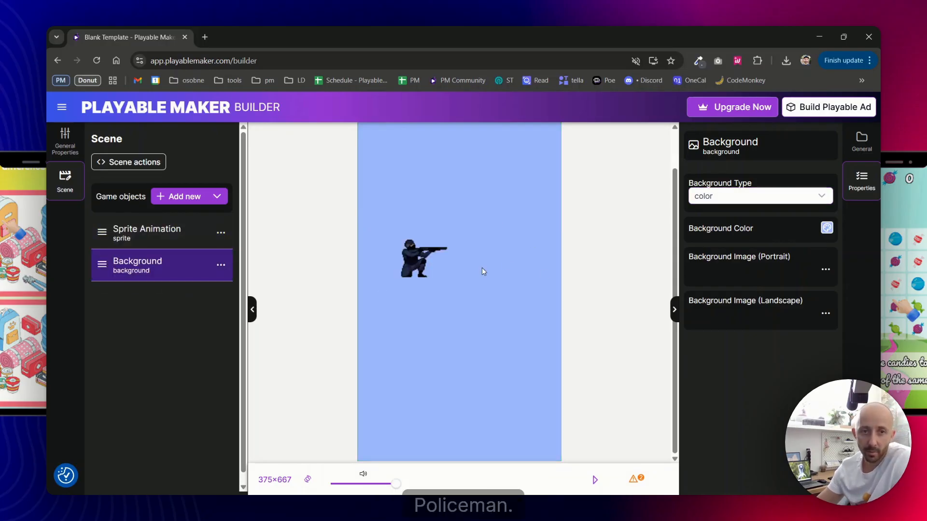
Turn on AutoPlay for the Sprite Animation and set its frame rate to 22.
click(163, 235)
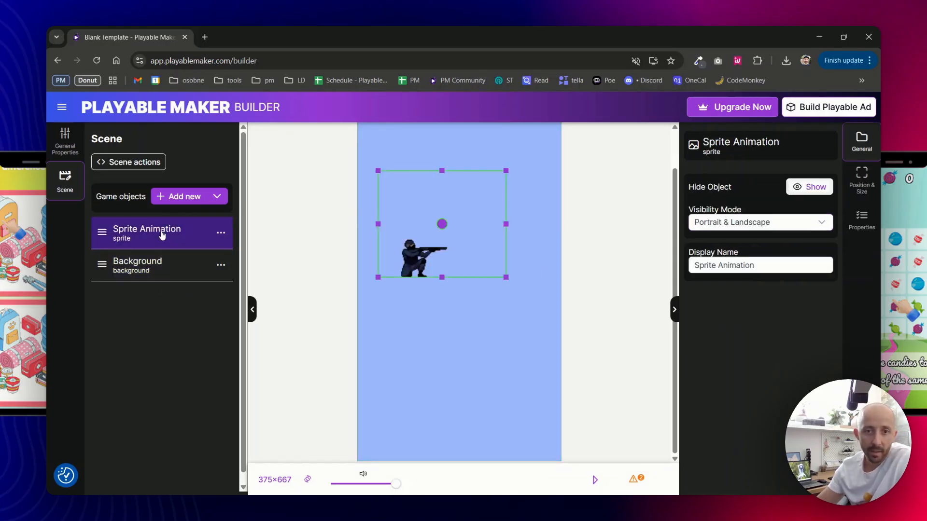
click(859, 222)
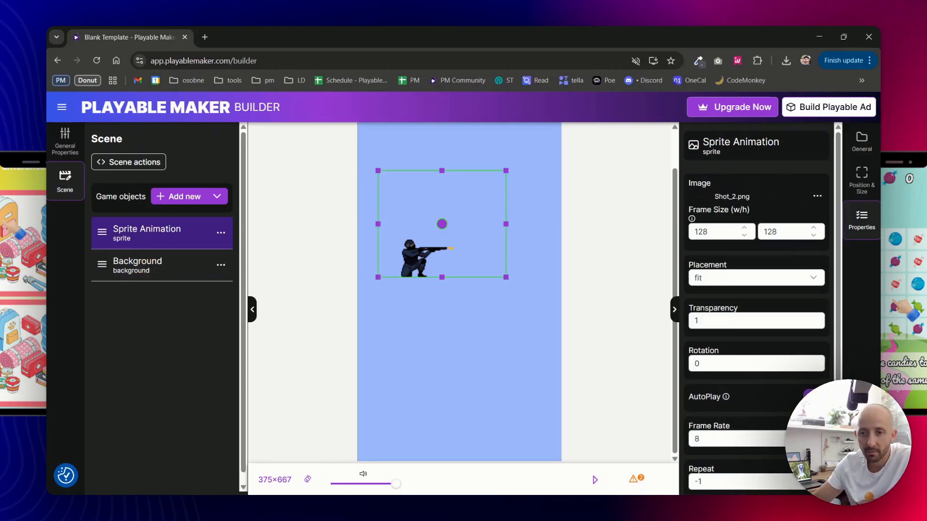
click(813, 394)
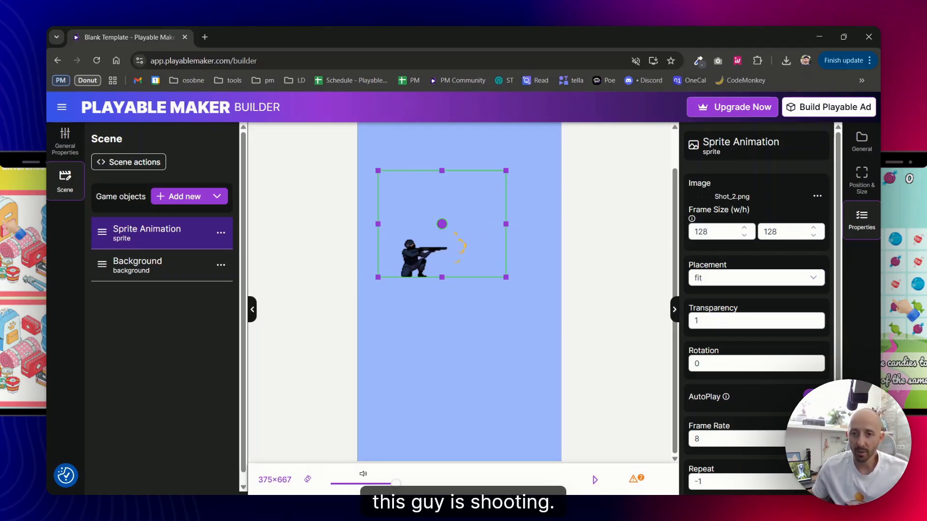
scroll(778, 393, down, 1)
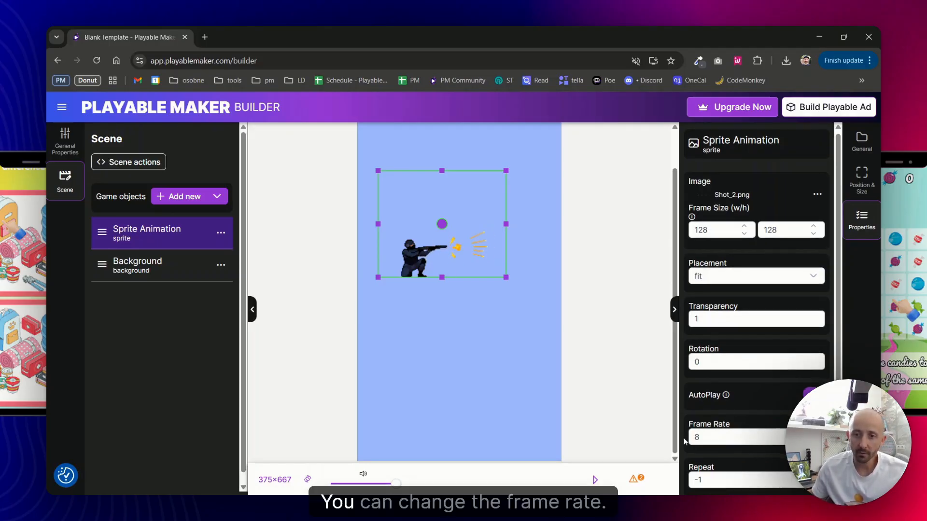
text(22)
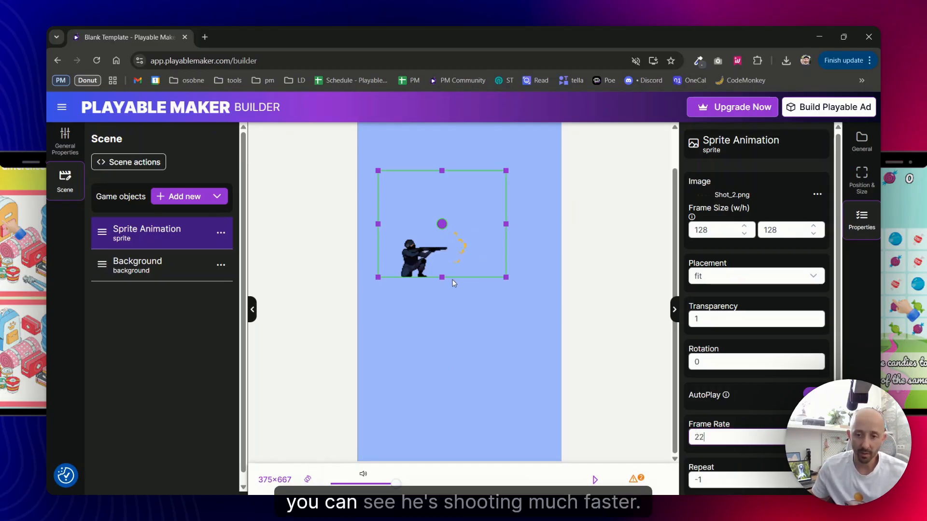
Try a repeat value of 2 for the sprite animation and set it back to -1.
key(BackSpace)
key(BackSpace)
text(2)
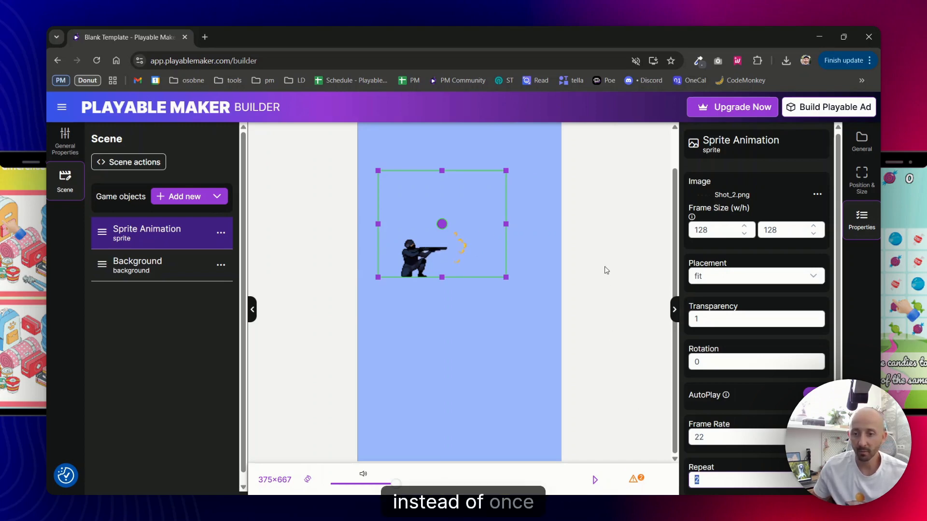
key(ctrl+a)
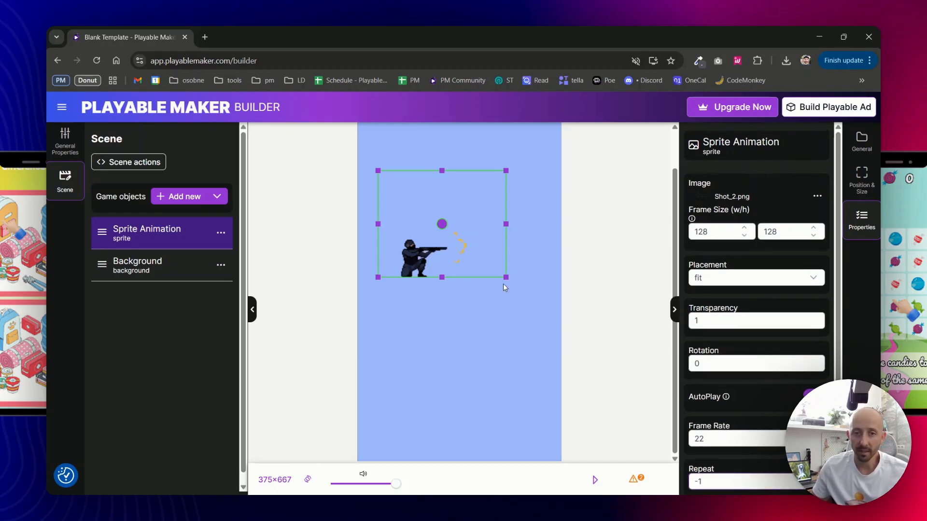
Nudge the sprite slightly downward and turn off its AutoPlay.
drag(443, 223, 442, 227)
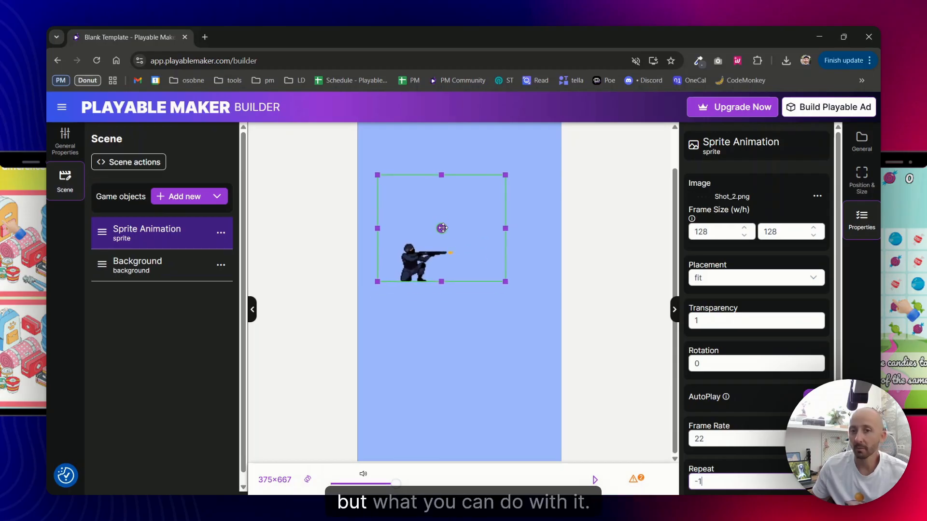
click(811, 395)
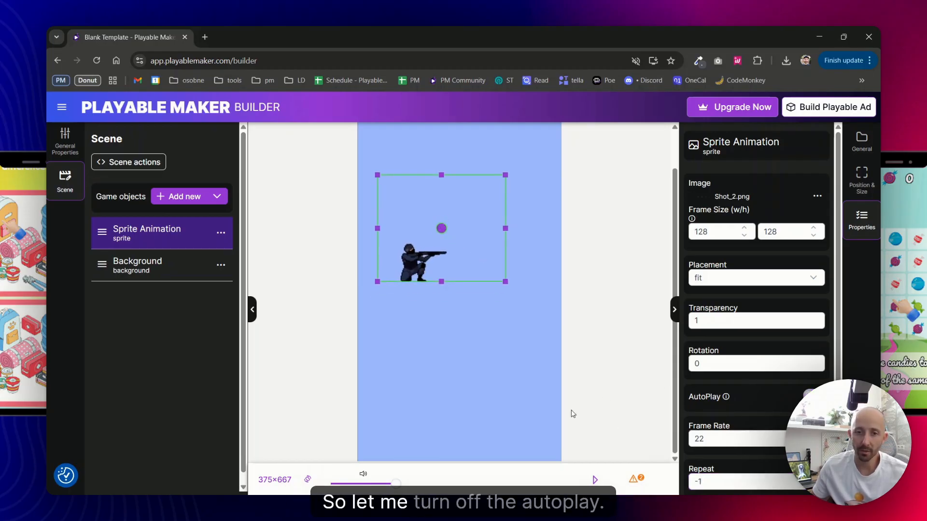
Duplicate the Sprite Animation object and move the copy left to about X -0.038, Y 0.211.
click(221, 233)
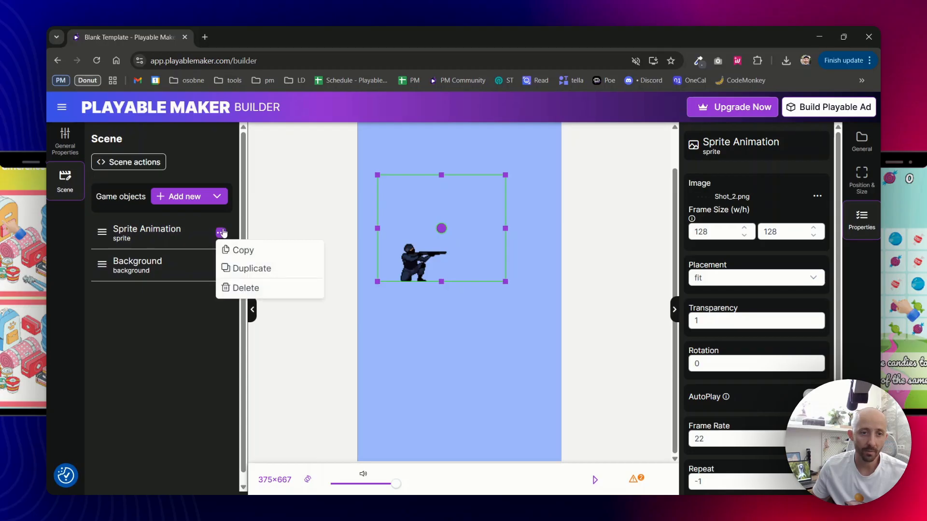
click(249, 268)
click(166, 235)
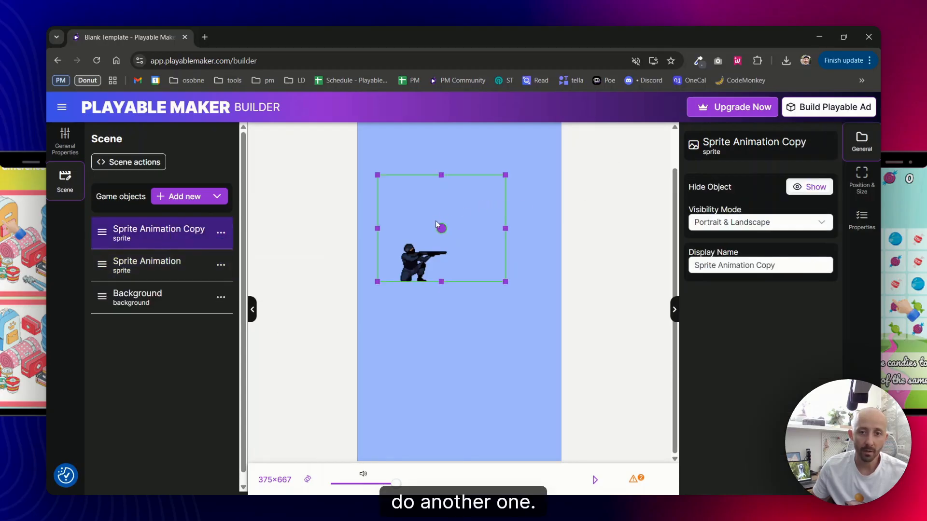
drag(441, 228, 413, 228)
Change the copied sprite's image to Idle.png and narrow its box slightly.
click(861, 181)
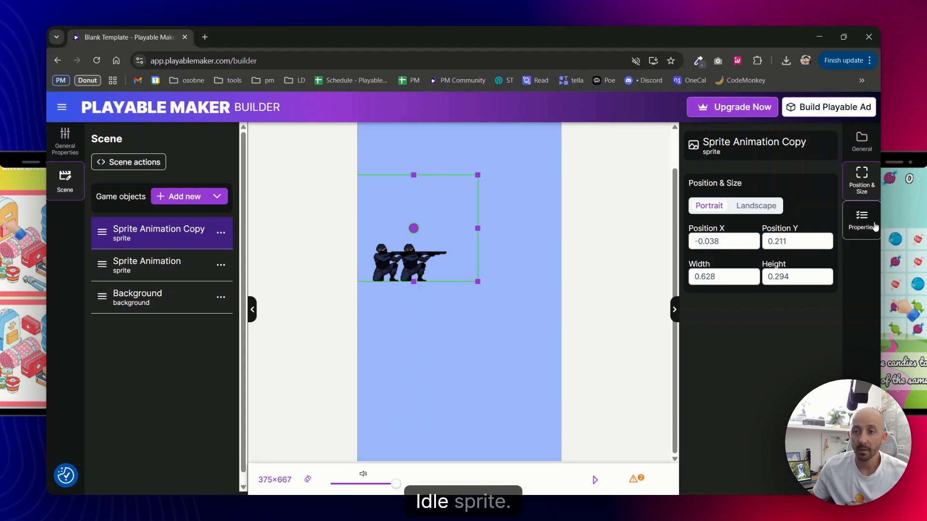
click(855, 225)
drag(704, 196, 748, 196)
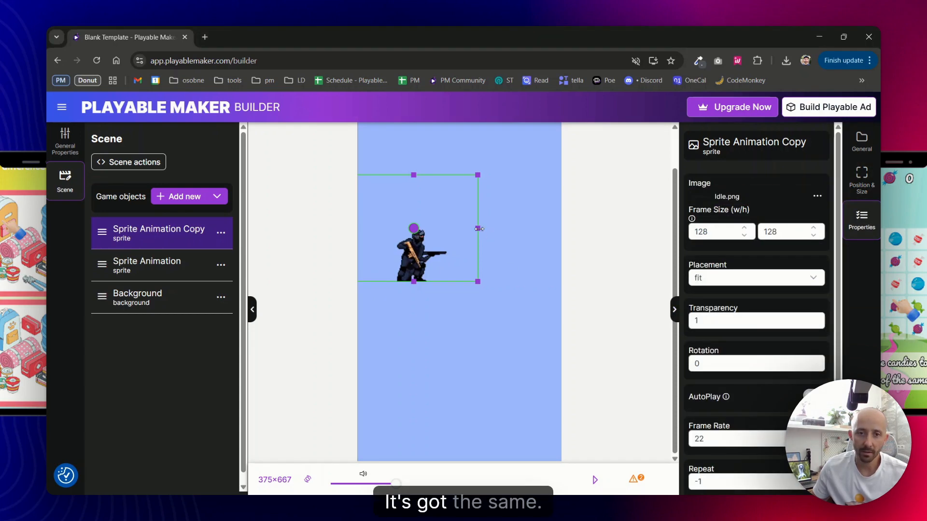
mouse_move(478, 229)
mouse_down()
mouse_move(434, 228)
mouse_move(468, 237)
mouse_up()
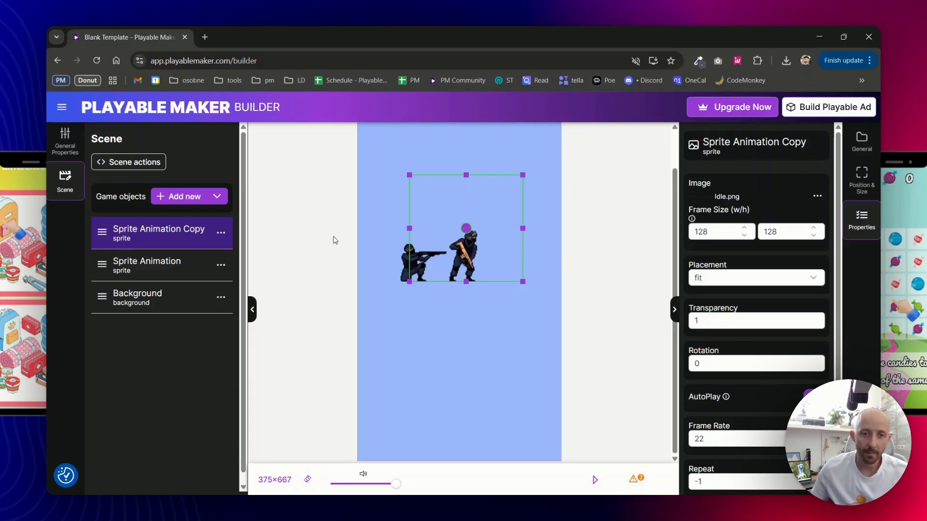
Add a new Sprite Animation object and move it right of the policemen to about X 0.538, Y 0.234.
click(179, 196)
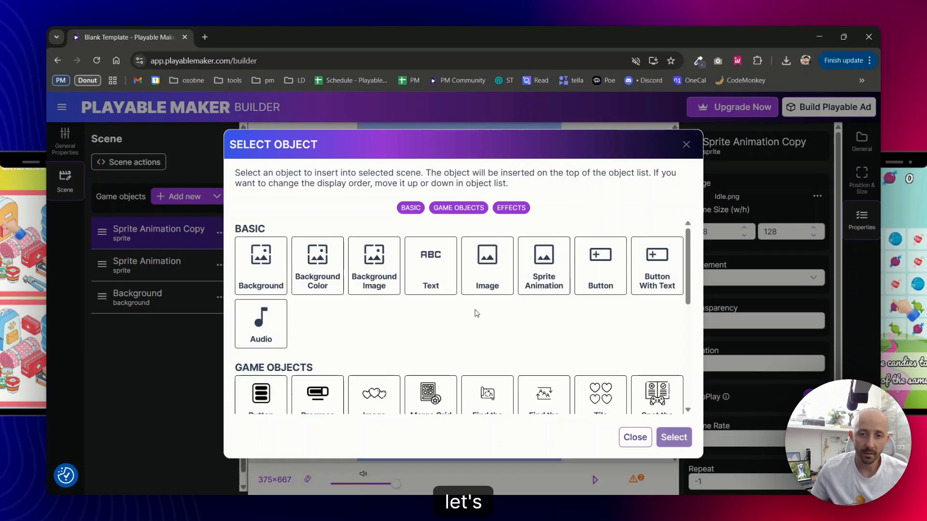
double_click(544, 267)
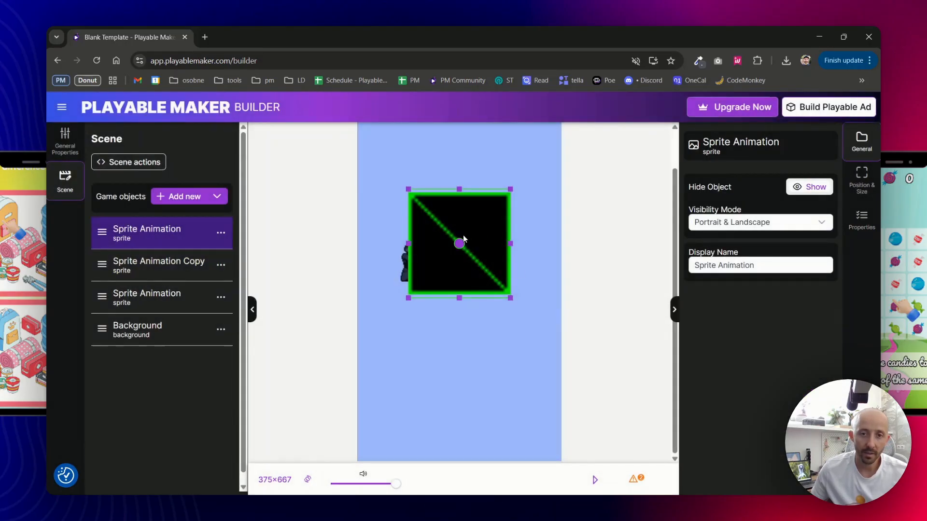
drag(459, 243, 518, 237)
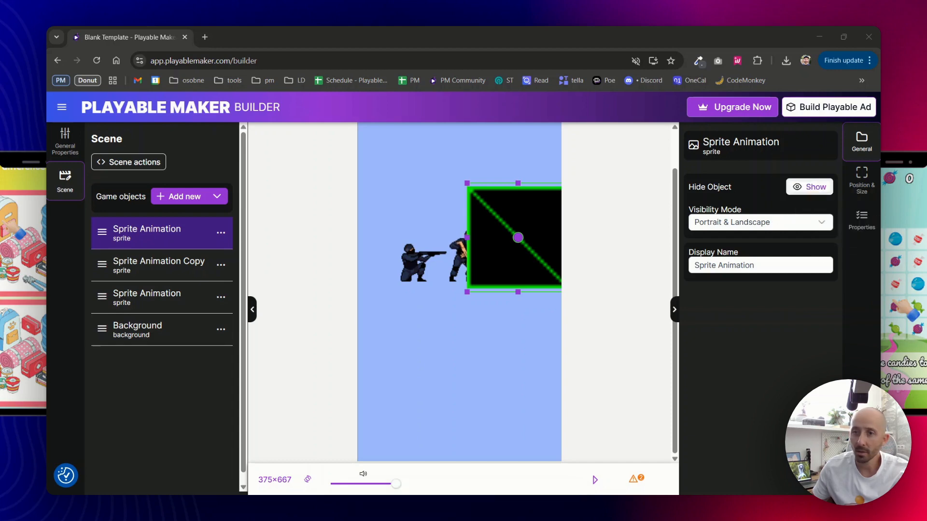
Configure the new sprite with the image Walk.png, a 96 × 96 frame size and AutoPlay on, and nudge it slightly up and right.
click(861, 179)
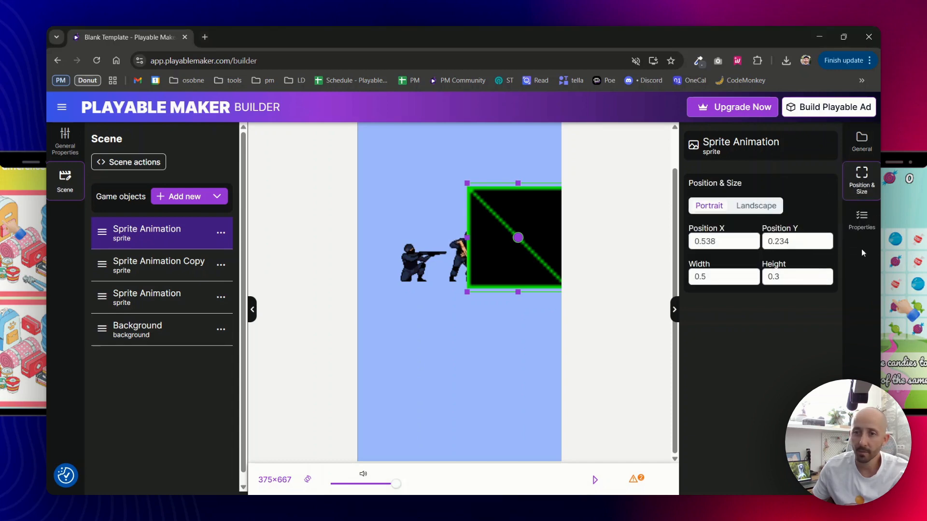
click(861, 220)
drag(926, 222, 732, 193)
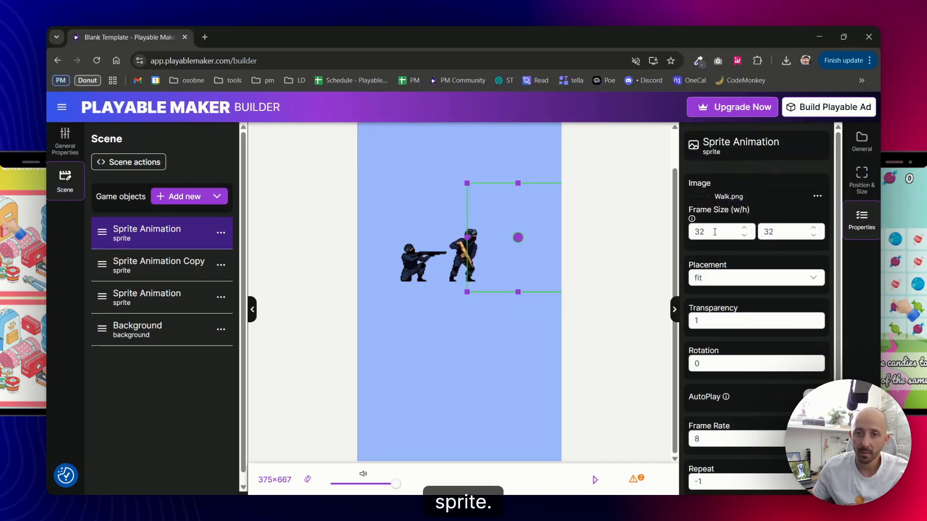
double_click(765, 230)
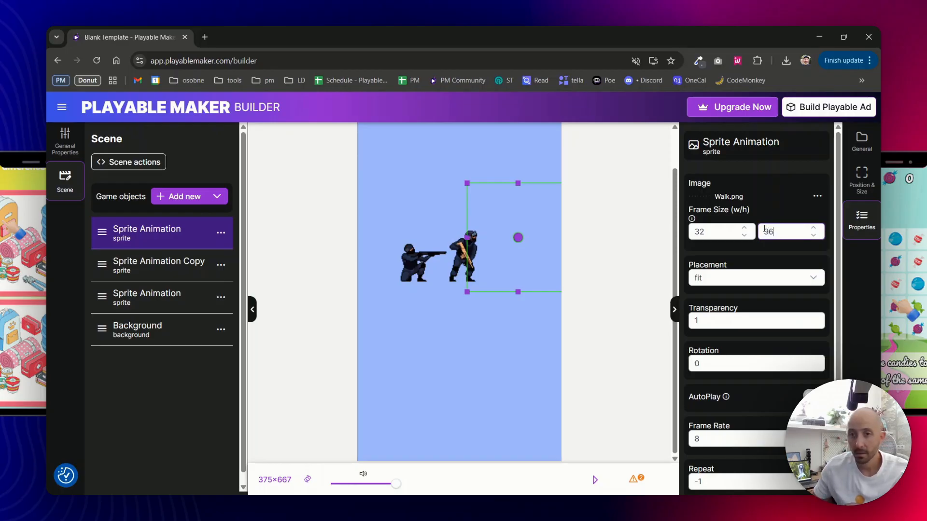
text(96)
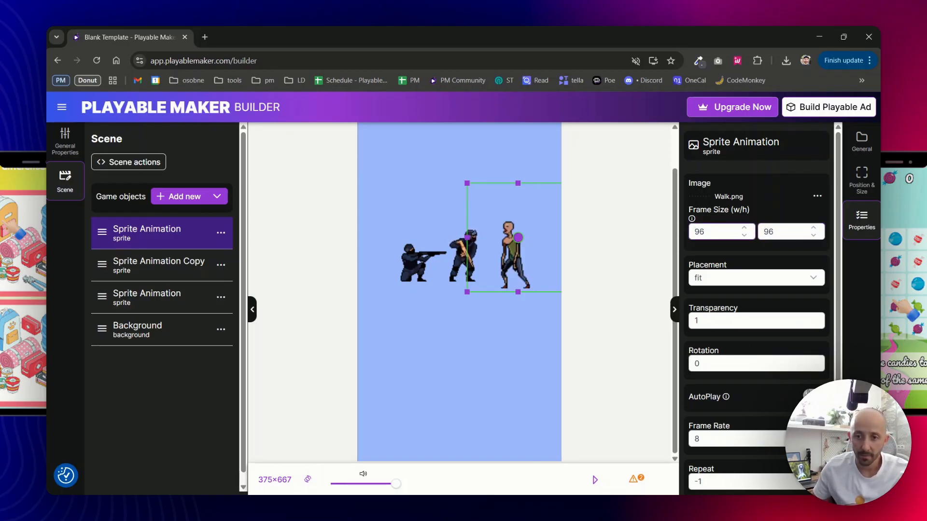
click(811, 395)
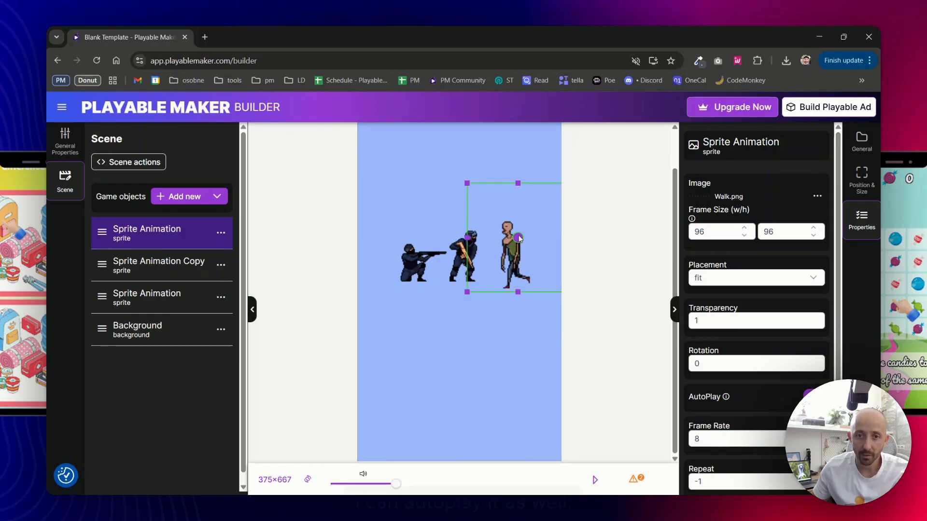
drag(519, 239, 522, 235)
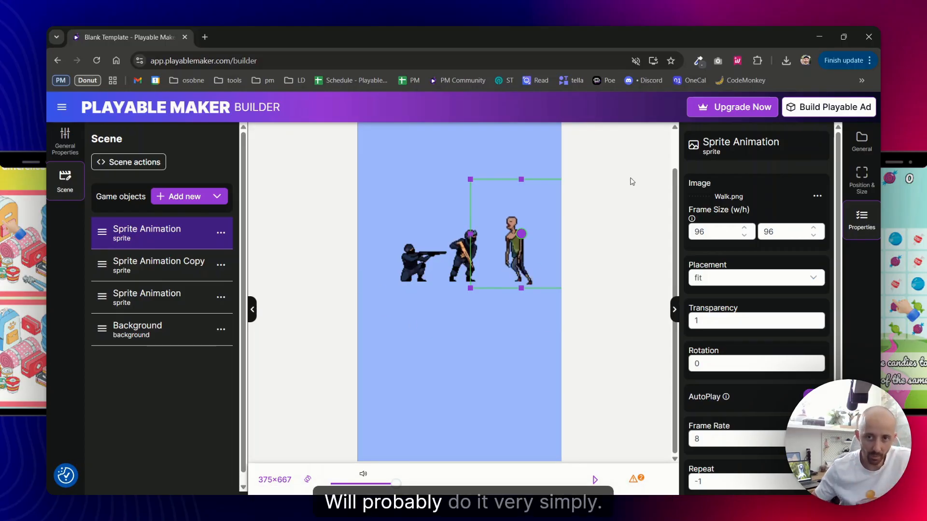
click(183, 197)
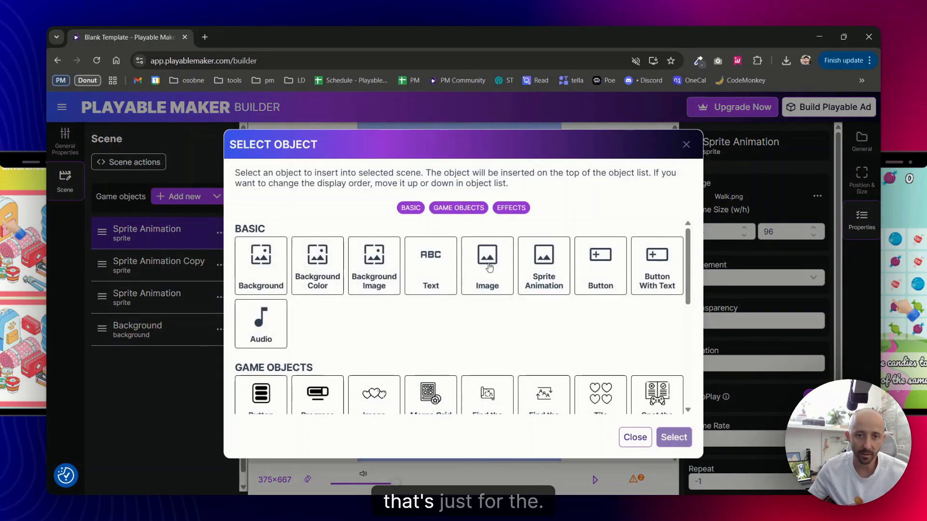
scroll(489, 266, down, 5)
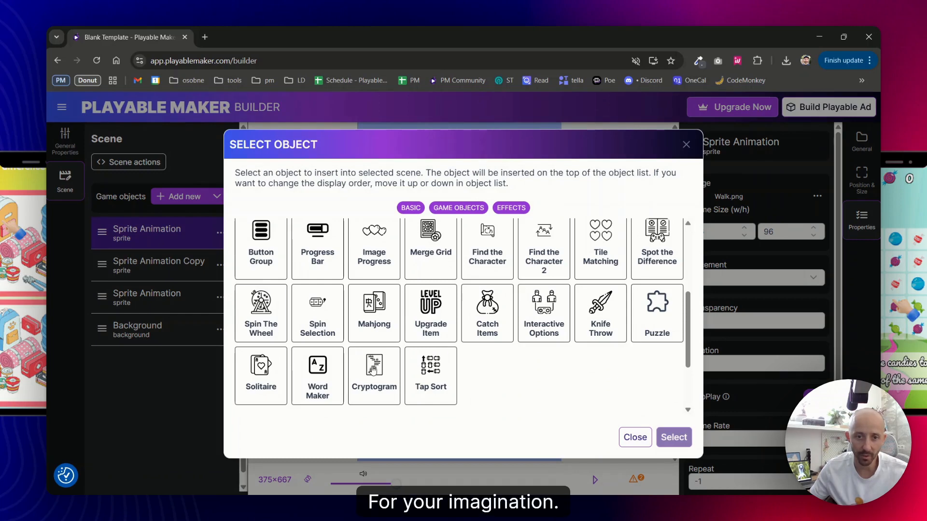
click(635, 438)
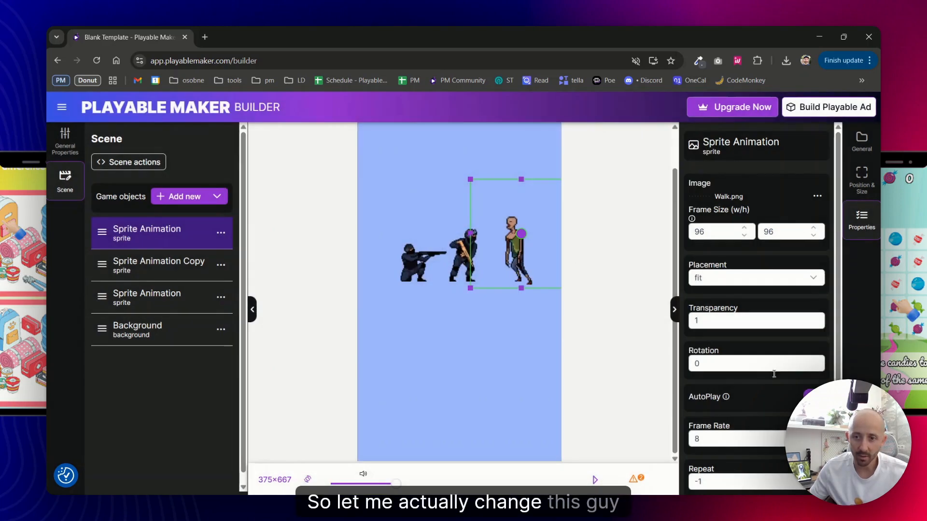
Set the walking sprite's frame rate to 4 and move the idle policeman copy left, behind the kneeling shooter.
double_click(697, 438)
text(4)
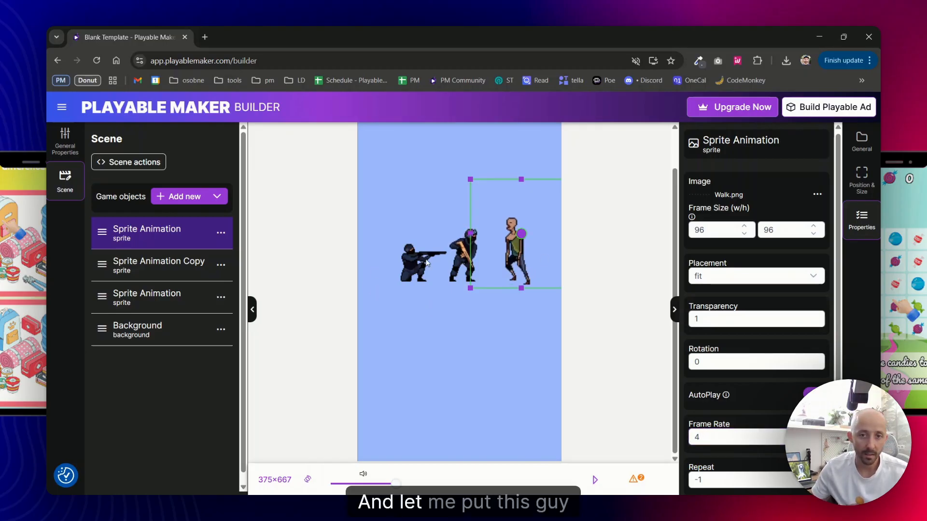
click(196, 273)
drag(464, 253, 388, 252)
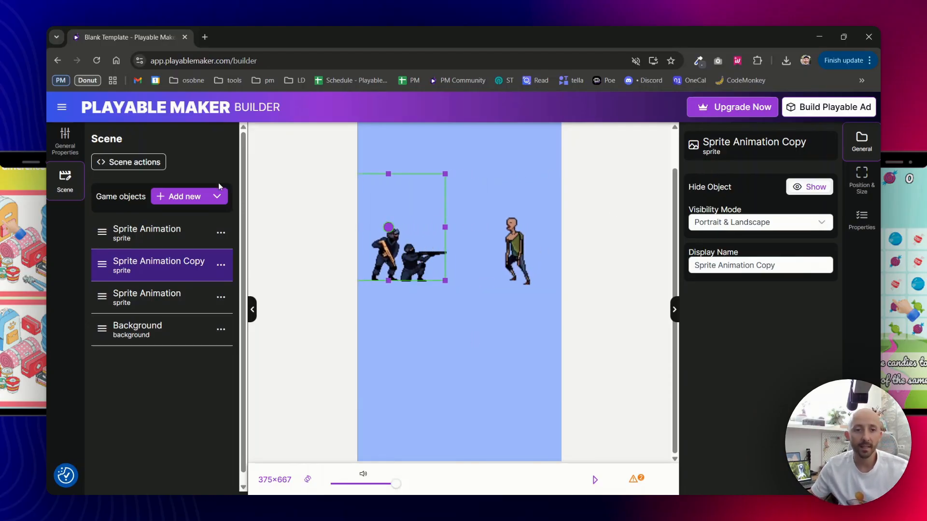
Add a Puzzle game object to the scene and move it down below the character sprites.
click(183, 196)
scroll(462, 334, down, 10)
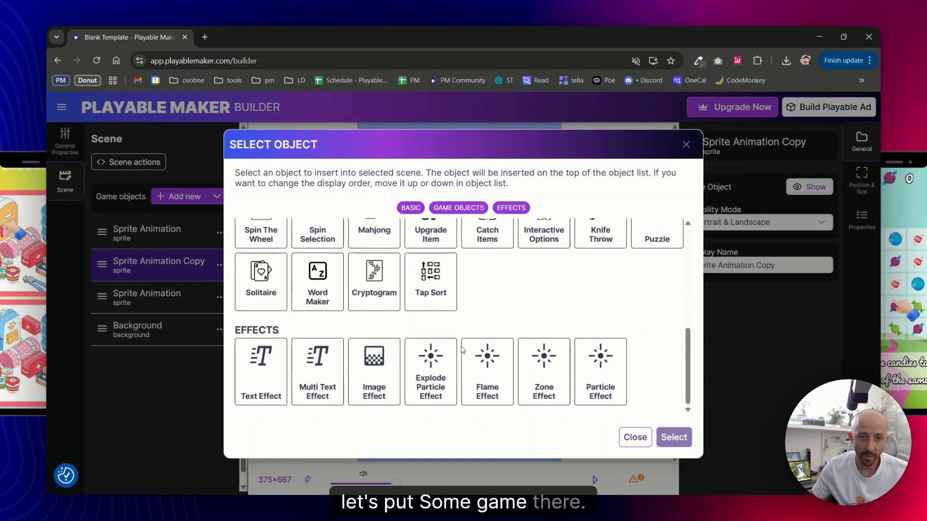
scroll(460, 325, up, 3)
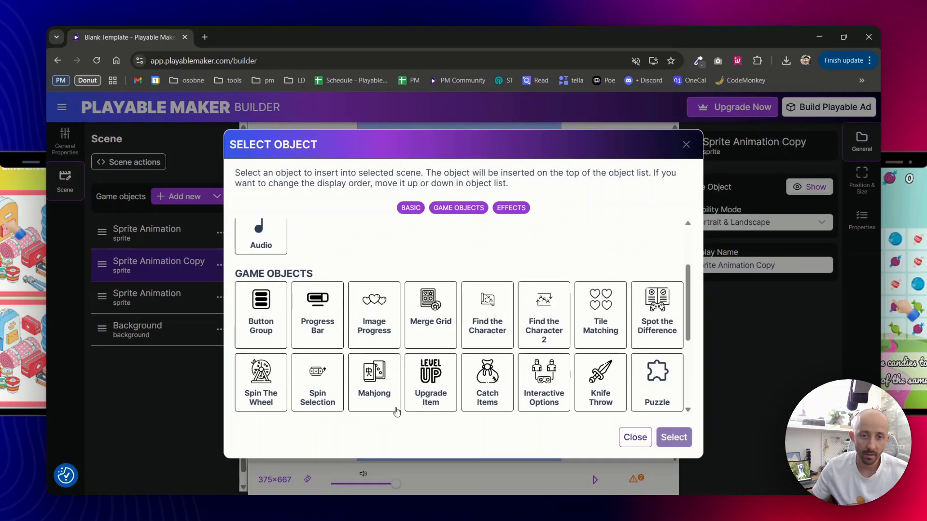
scroll(417, 386, down, 1)
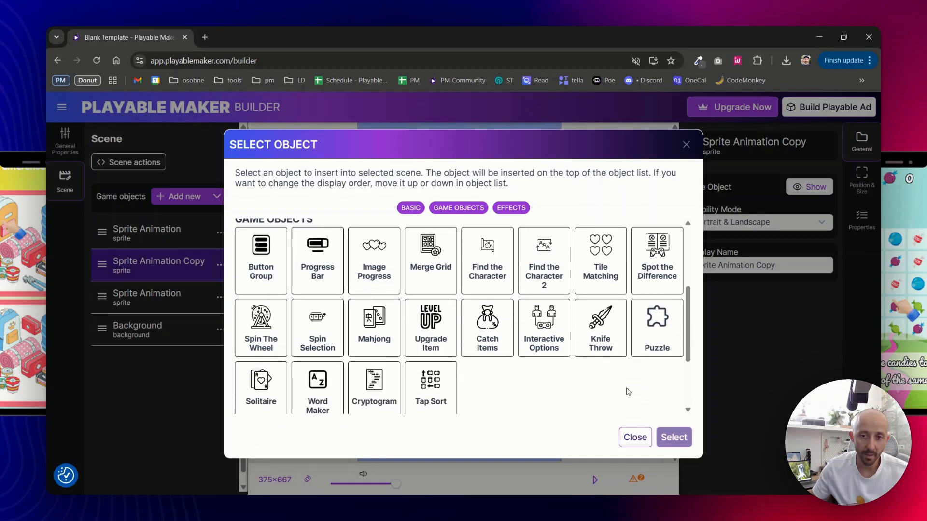
click(659, 340)
click(672, 439)
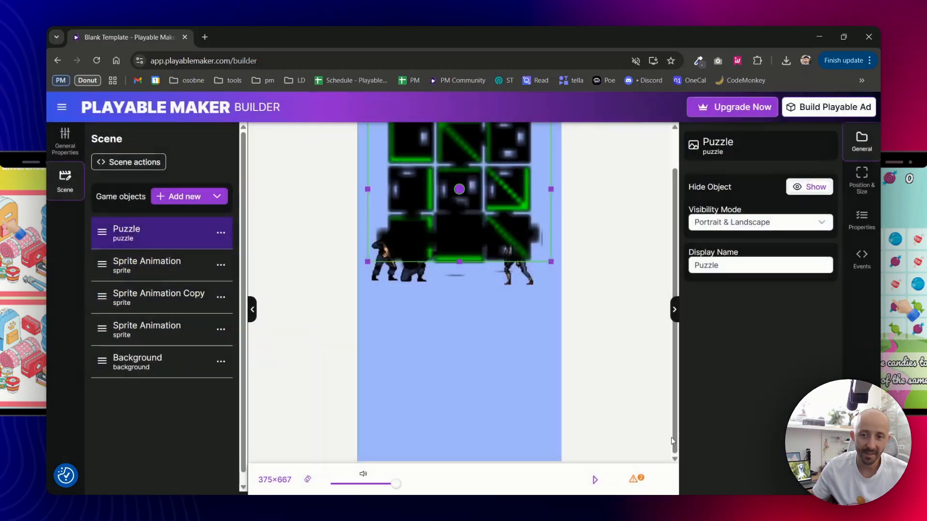
drag(479, 238, 476, 422)
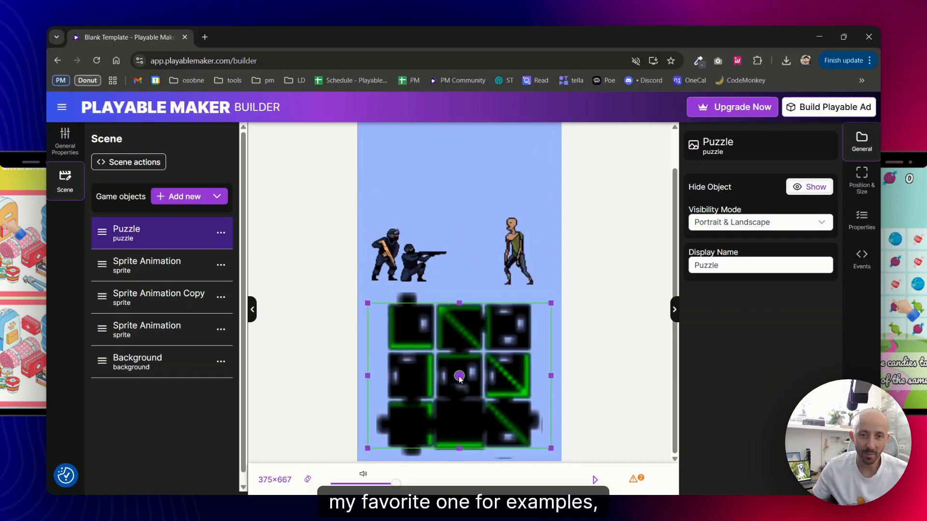
Set the puzzle's image to 5a212cc7-4de8-4404-8e82-5698a1cf0d49.png from the Downloads folder.
click(862, 219)
click(723, 206)
click(317, 208)
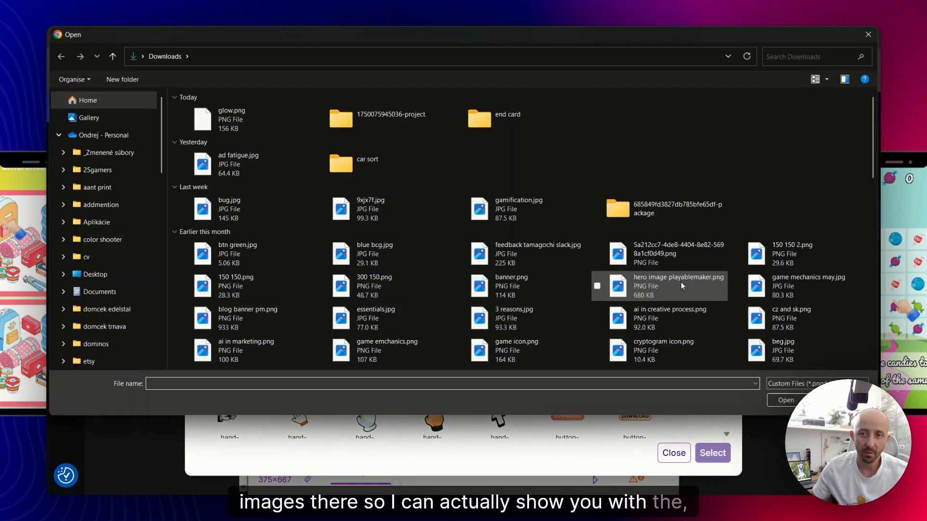
scroll(610, 250, down, 3)
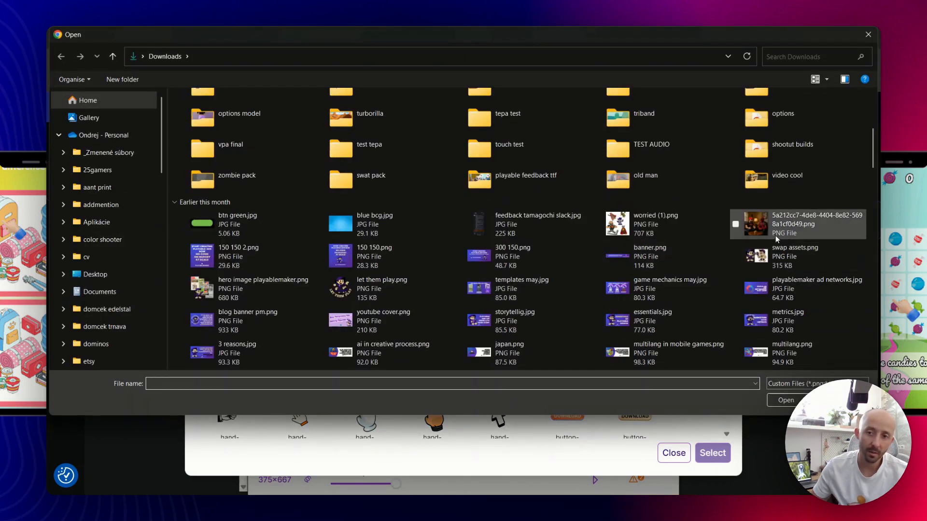
key(Escape)
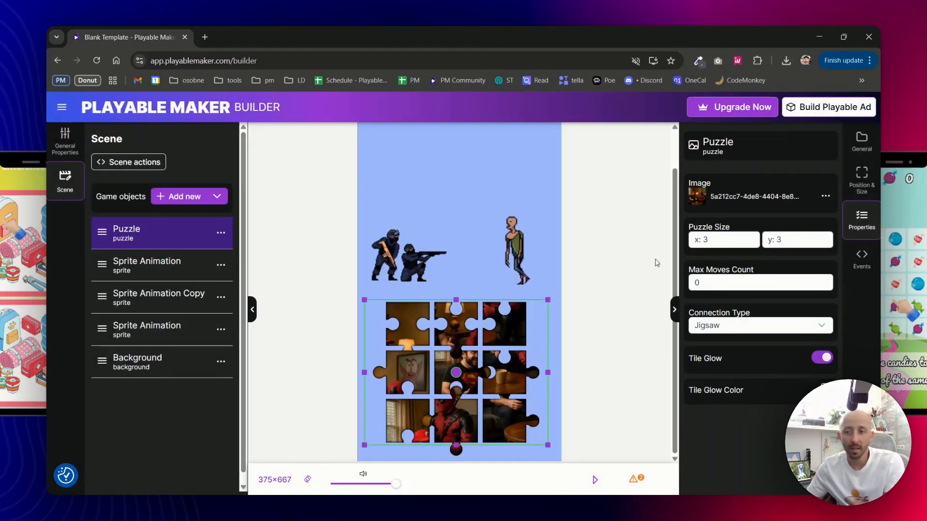
Add a Change property action to the puzzle's Tile Moved event that turns on AutoPlay for the shooter's Sprite Animation.
click(856, 267)
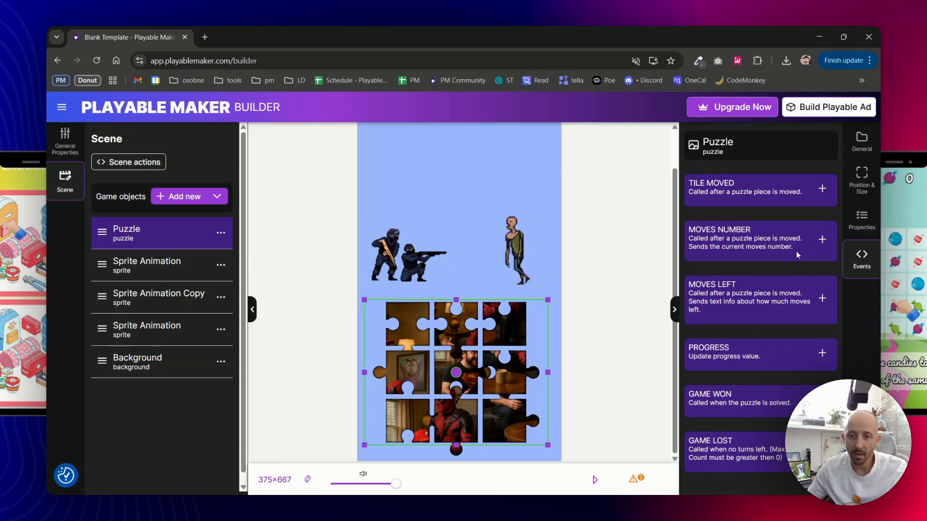
click(821, 190)
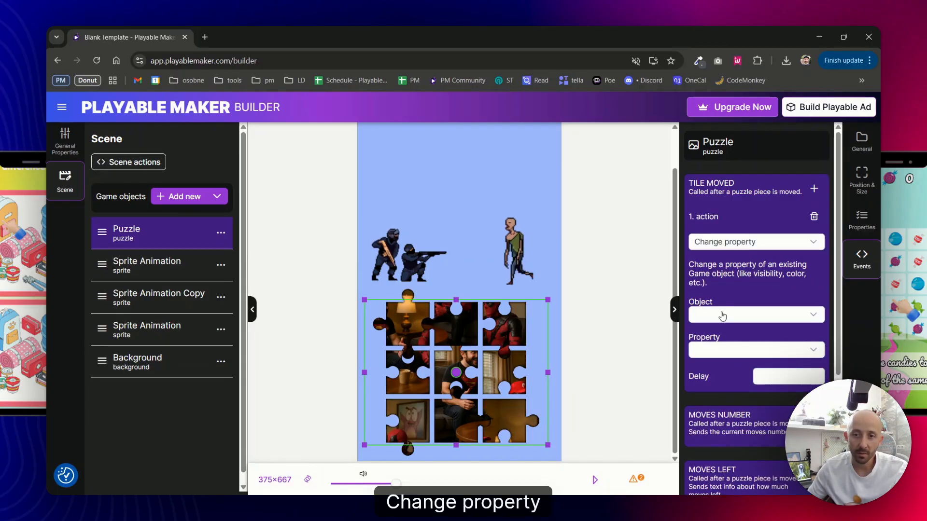
click(748, 315)
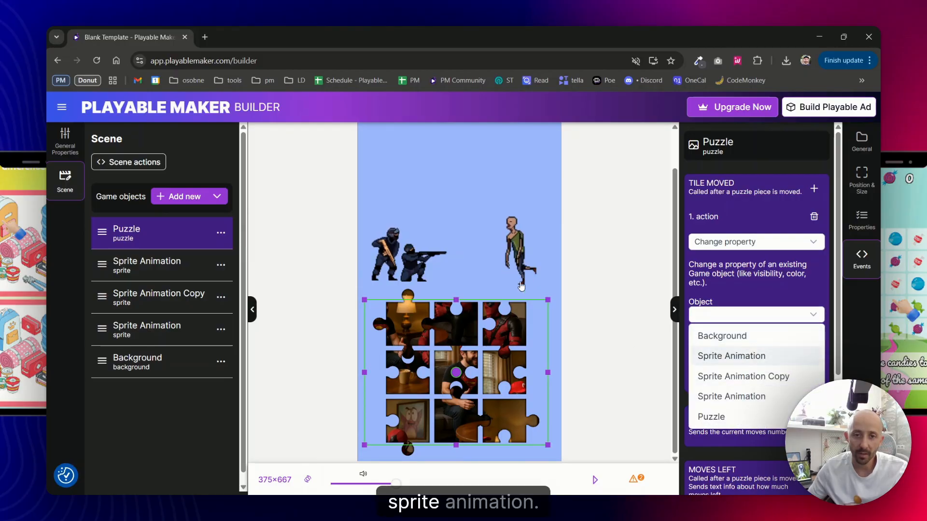
click(742, 357)
click(718, 349)
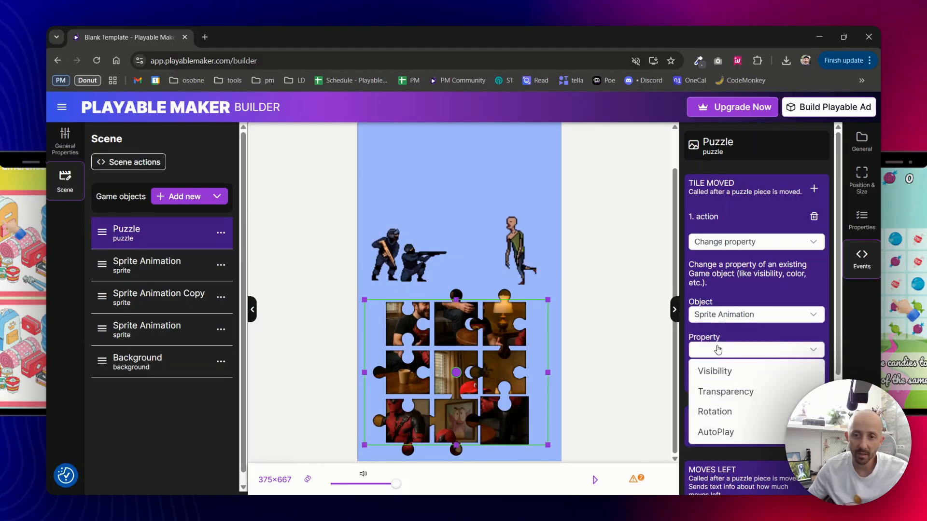
click(718, 432)
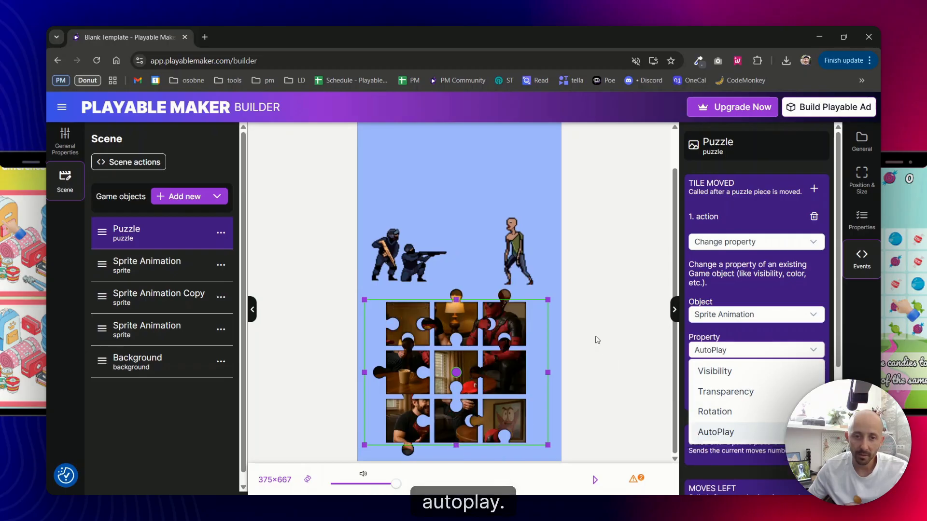
drag(479, 386, 505, 421)
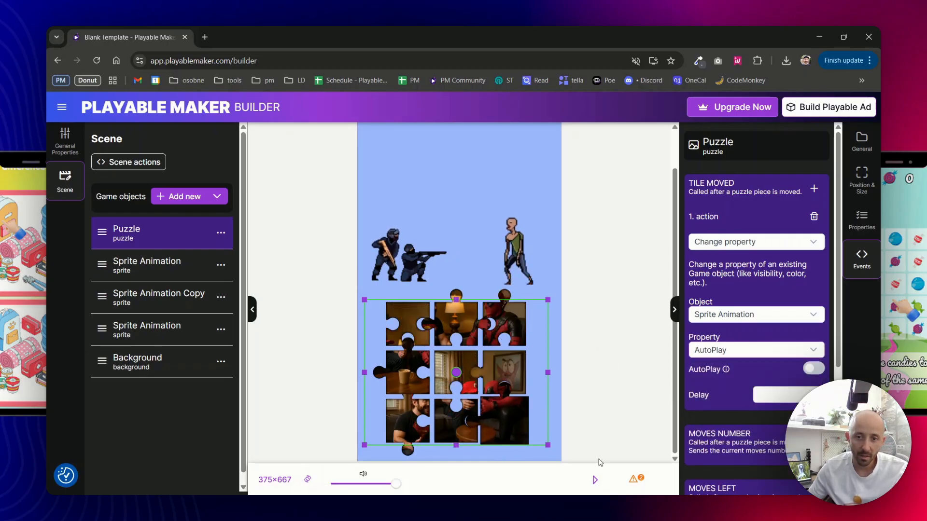
click(815, 369)
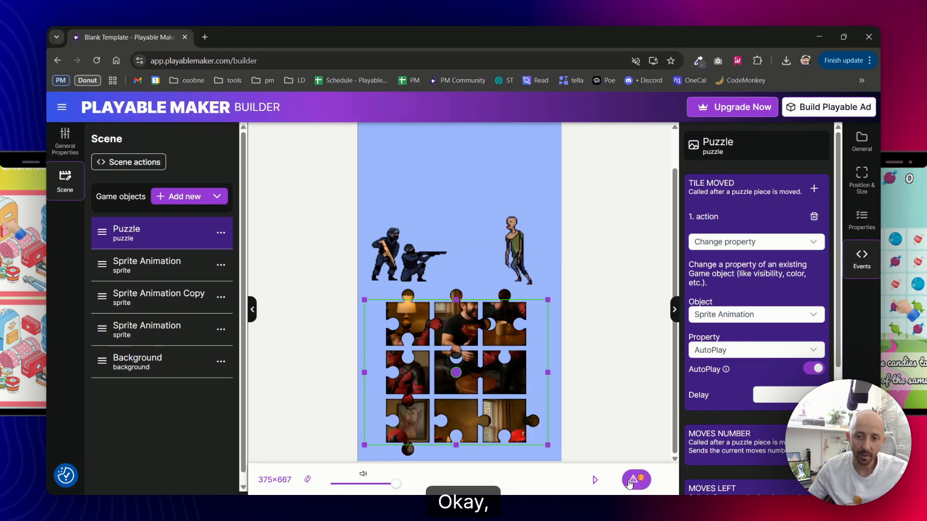
Preview the scene, swap several puzzle tiles to test the shooting trigger, and stop the preview.
click(596, 481)
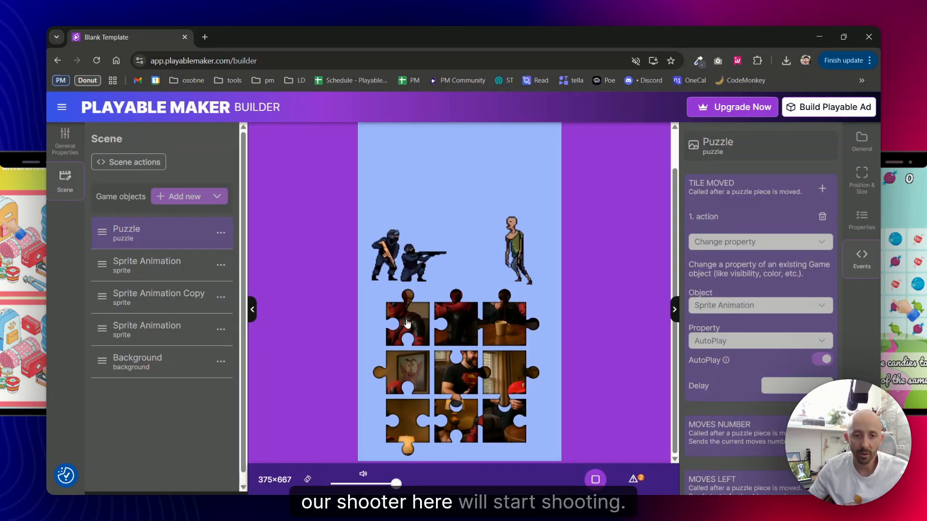
drag(416, 335, 541, 390)
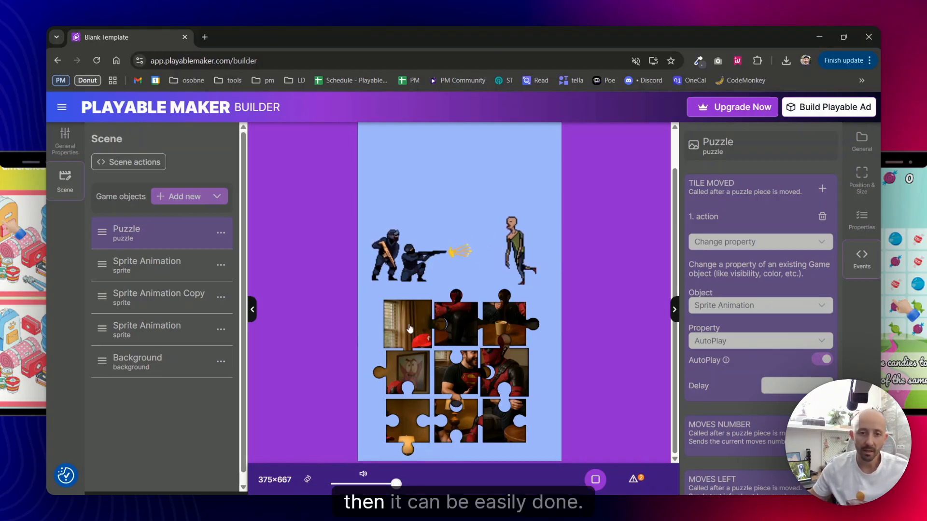
drag(440, 312, 504, 374)
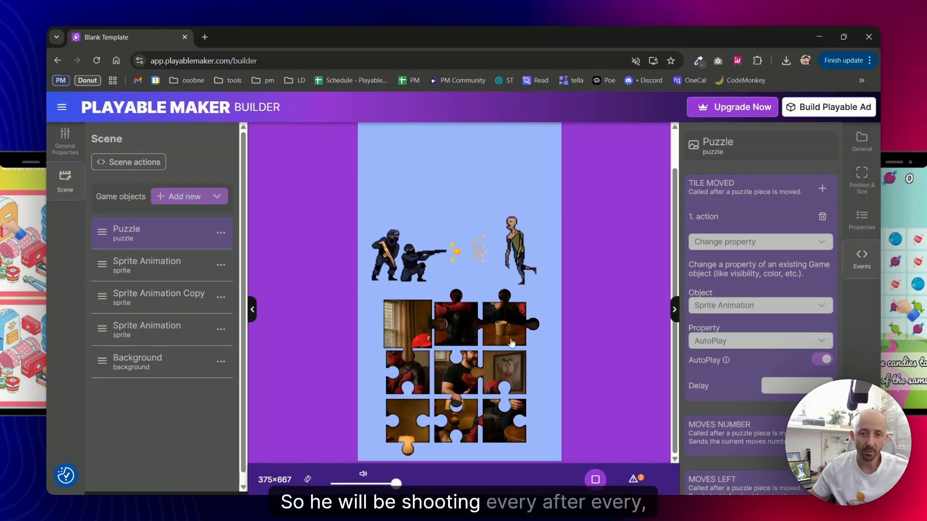
drag(505, 323, 468, 422)
click(595, 479)
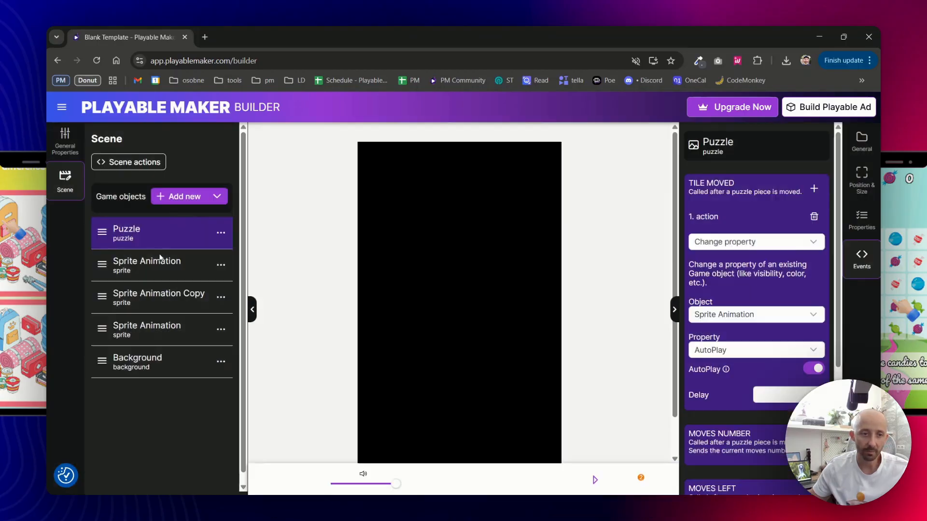
click(154, 263)
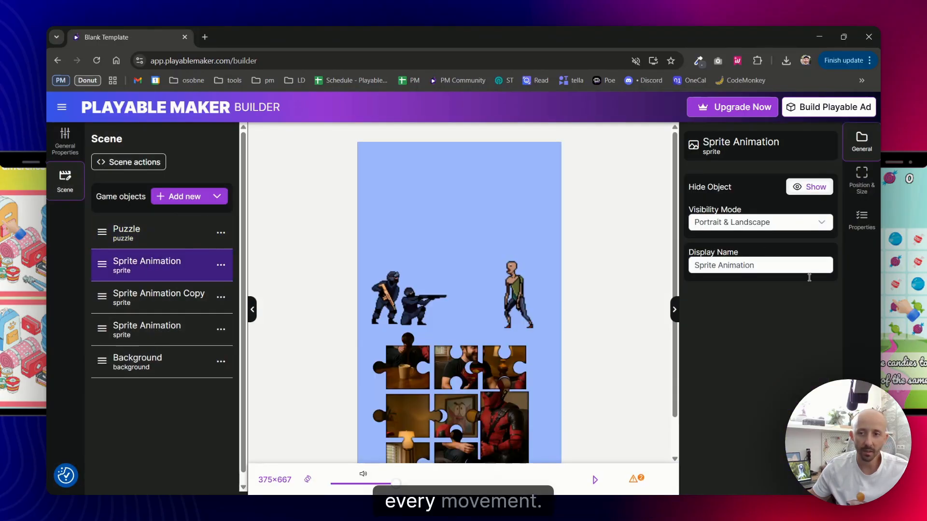
click(860, 218)
double_click(697, 480)
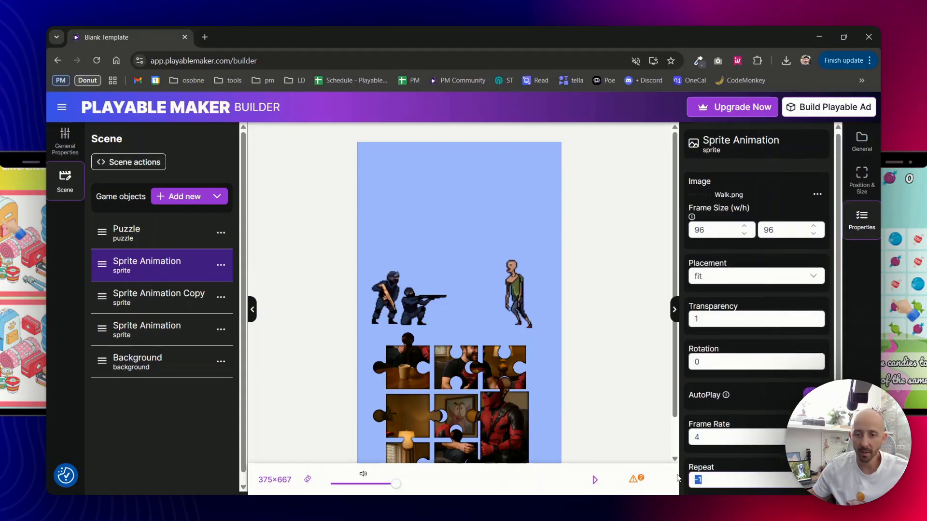
text(1)
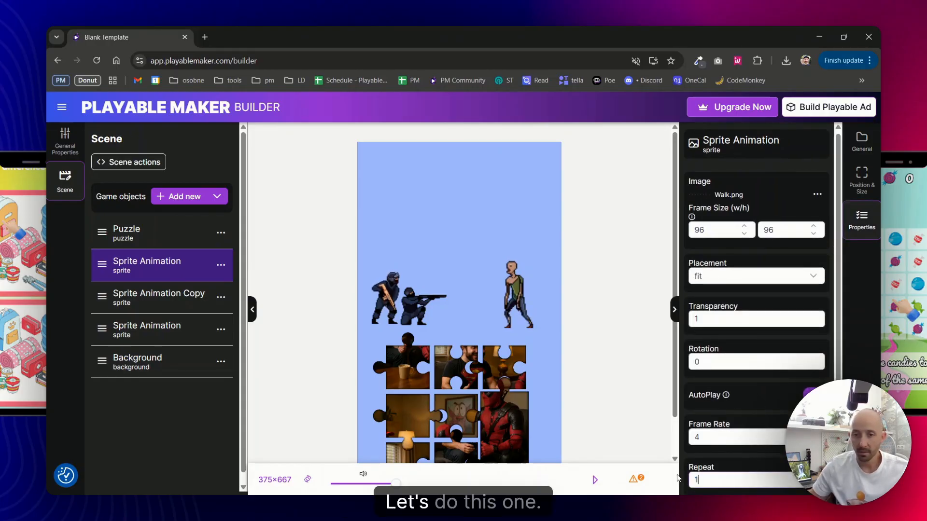
double_click(696, 437)
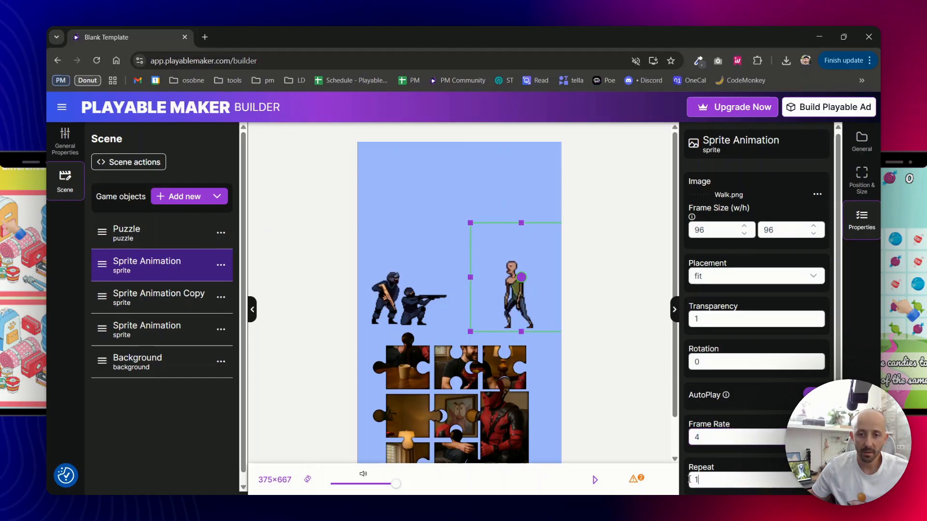
key(BackSpace)
text(-)
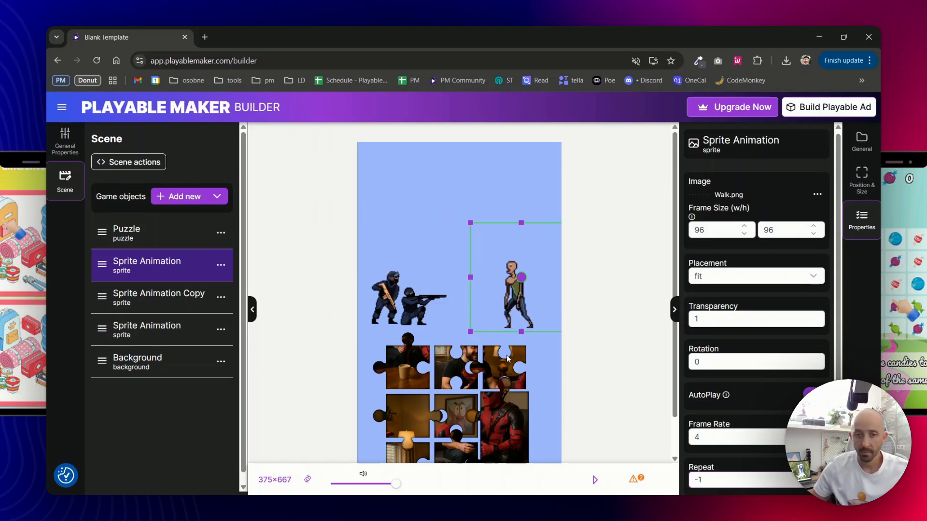
Set Repeat to 1 for the shooting policeman's Sprite Animation, the one using Shot_2.png.
click(151, 340)
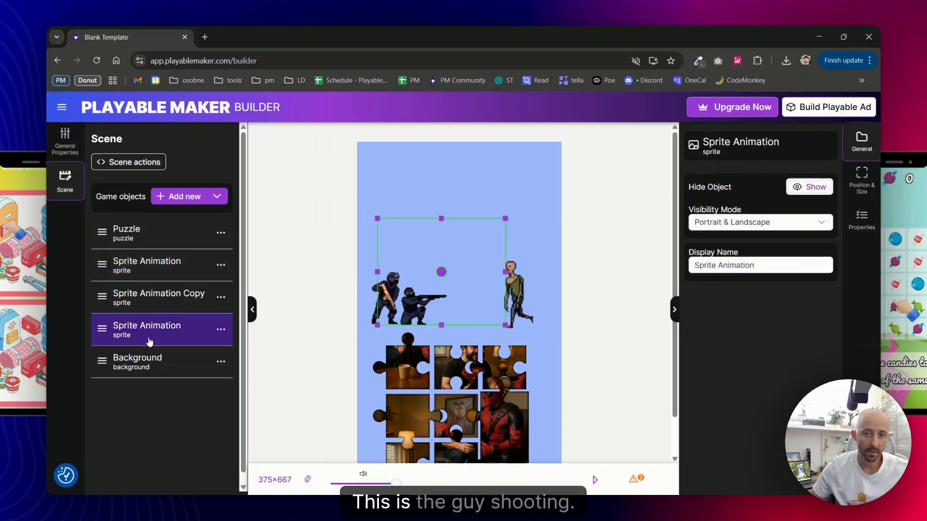
click(861, 219)
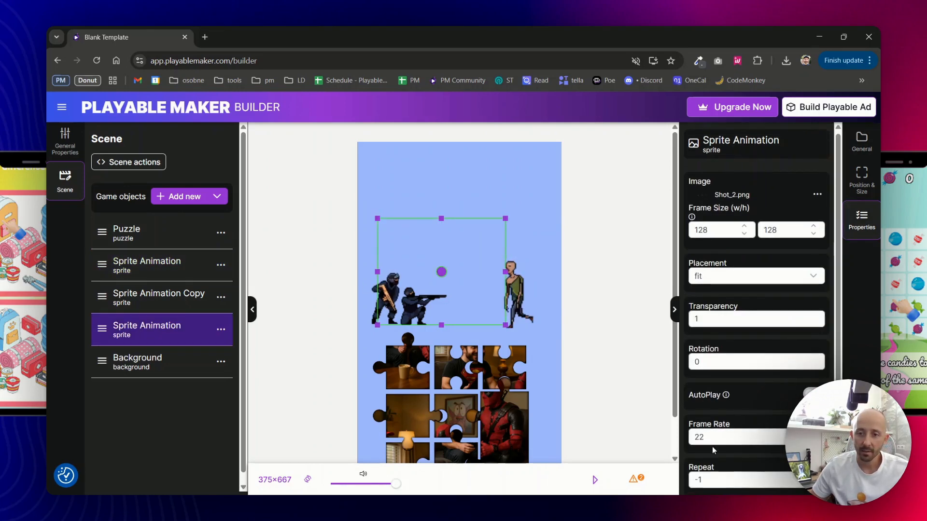
click(703, 437)
double_click(703, 435)
drag(715, 480, 679, 482)
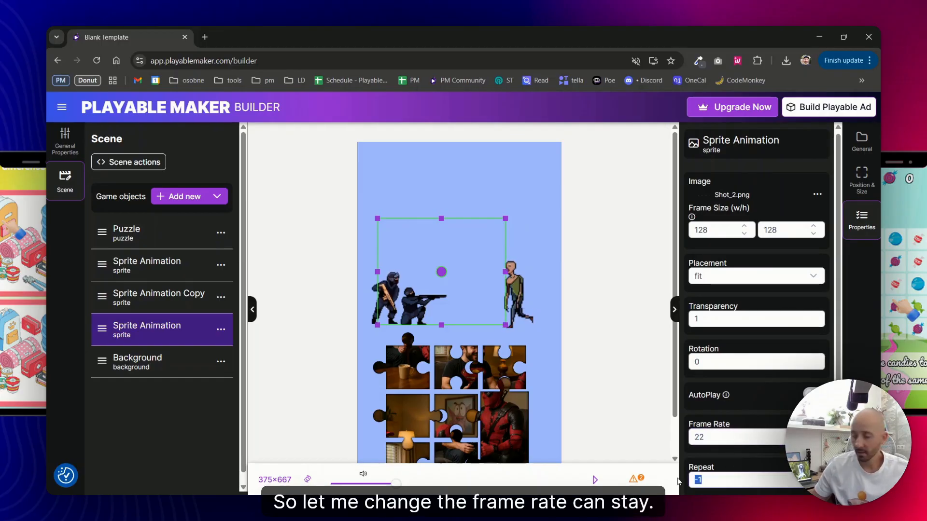
text(1)
Preview the scene, move puzzle tiles into place to test the shooting animation, and stop the preview.
click(595, 480)
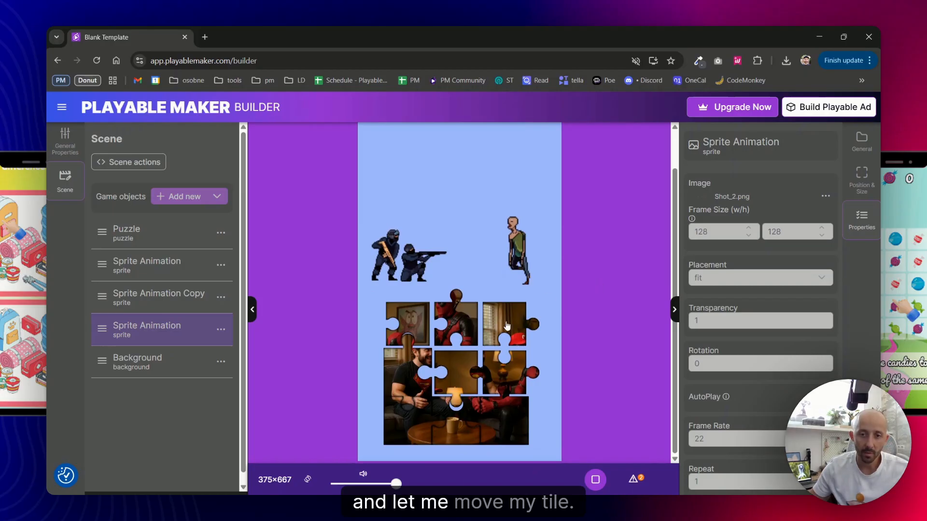
drag(438, 317, 538, 368)
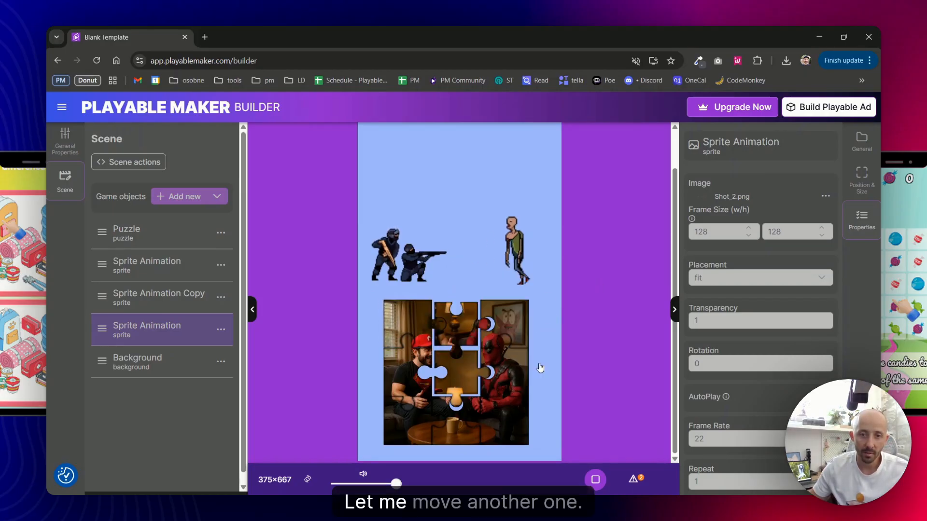
drag(456, 326, 442, 416)
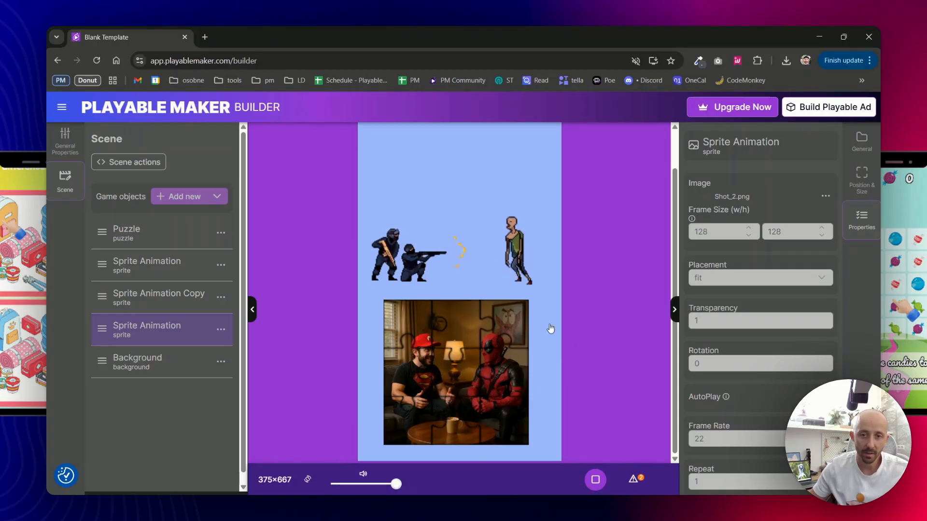
click(595, 480)
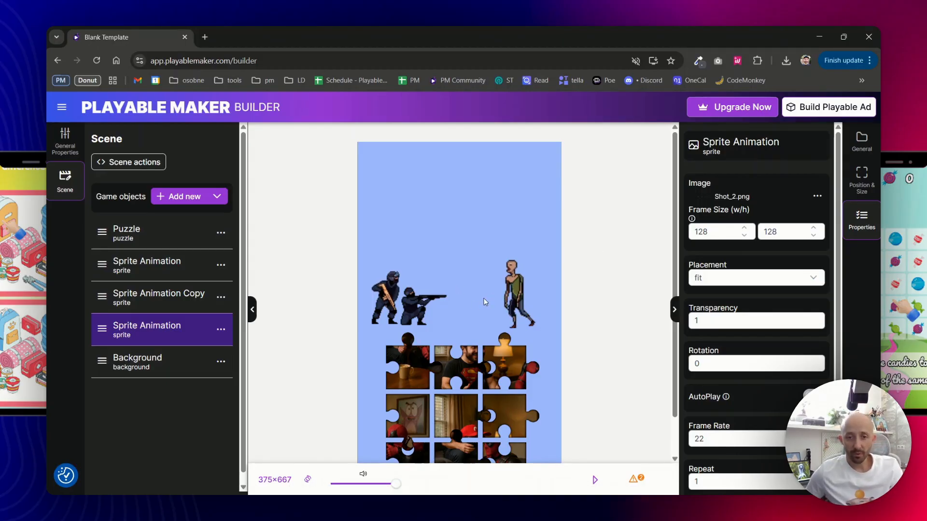
scroll(556, 324, down, 1)
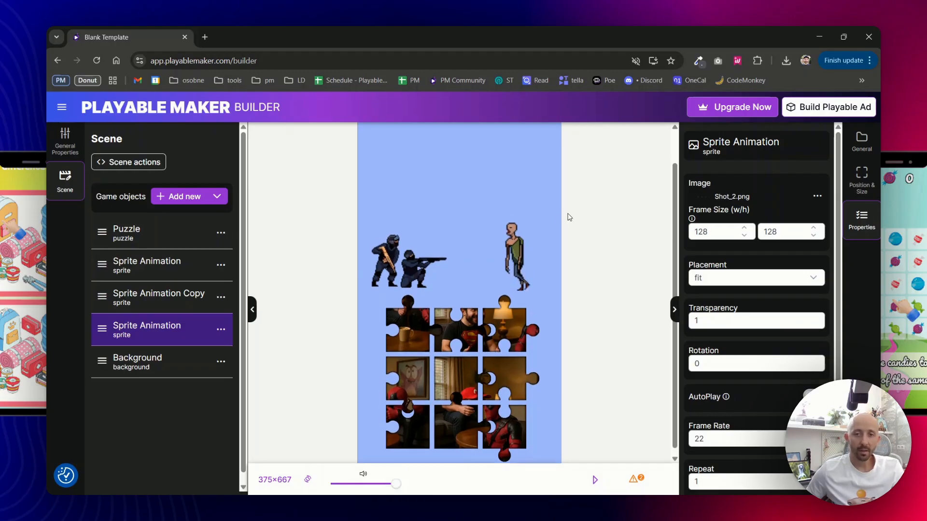
scroll(552, 143, up, 1)
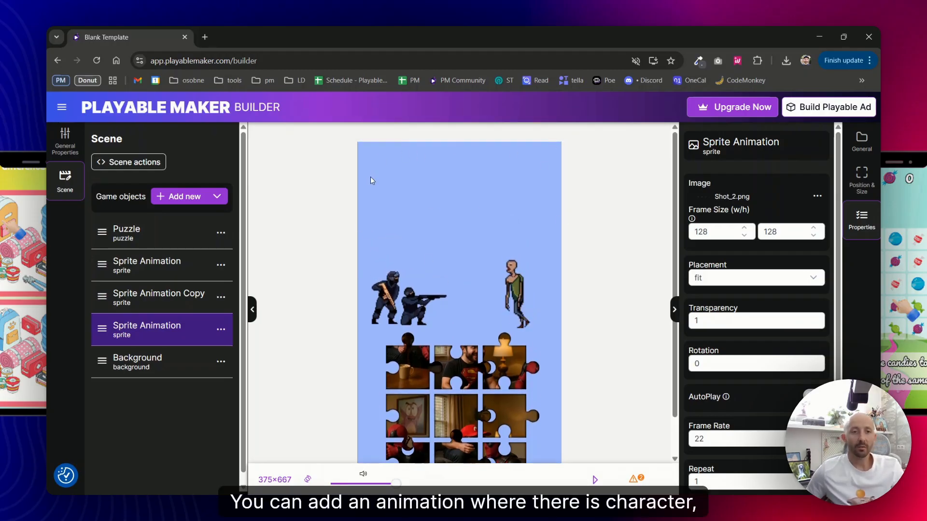